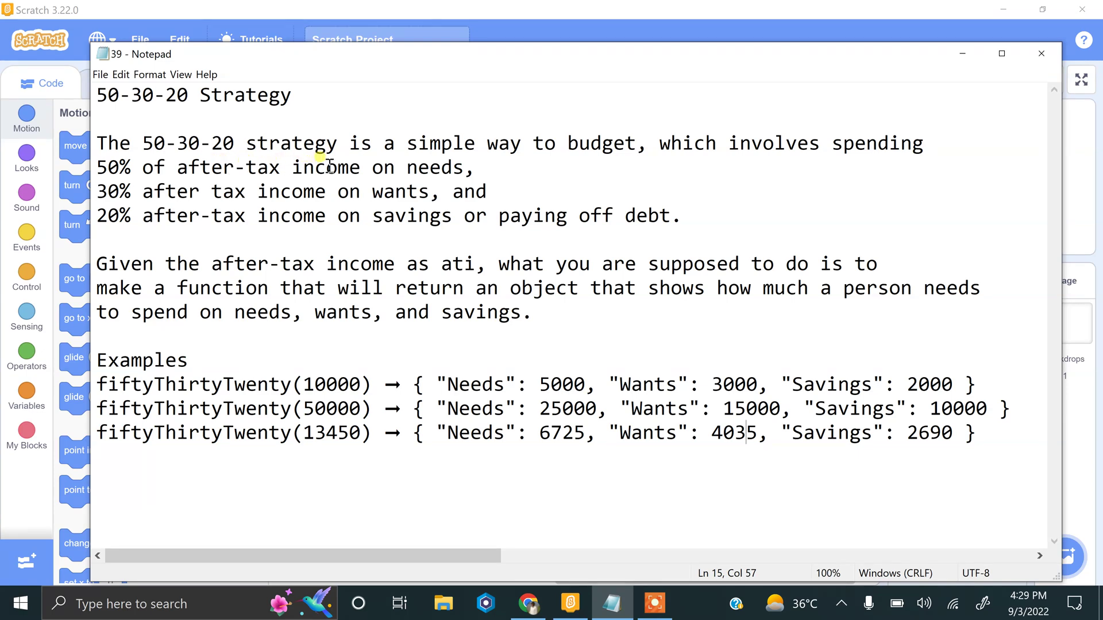
- Highlight the words needs and wants in the 50-30-20 strategy description
drag(409, 168, 460, 168)
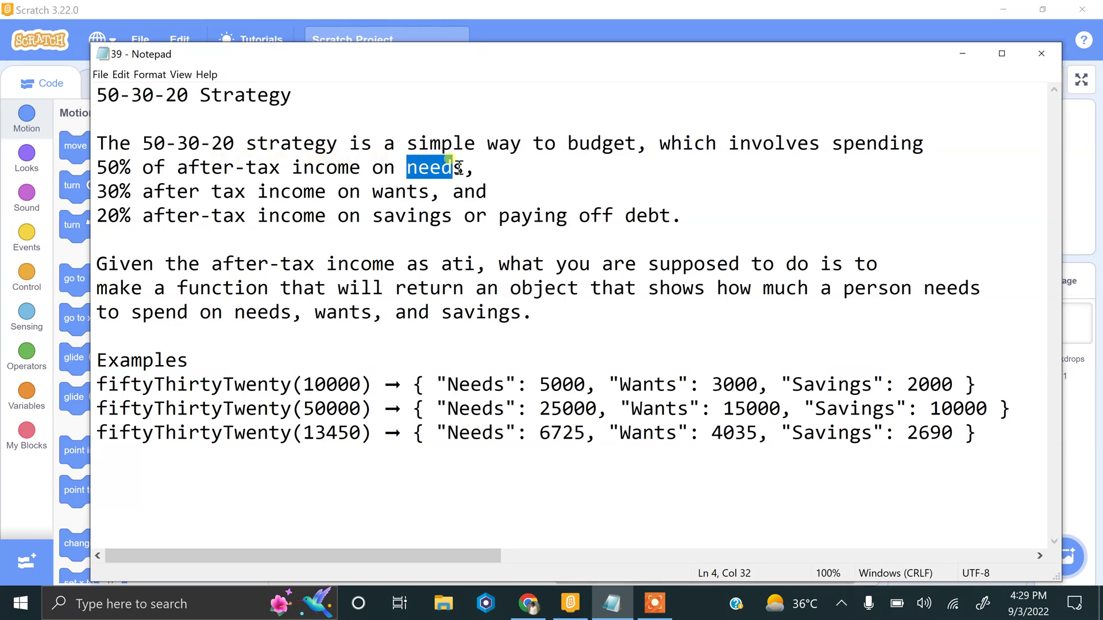
drag(373, 191, 418, 192)
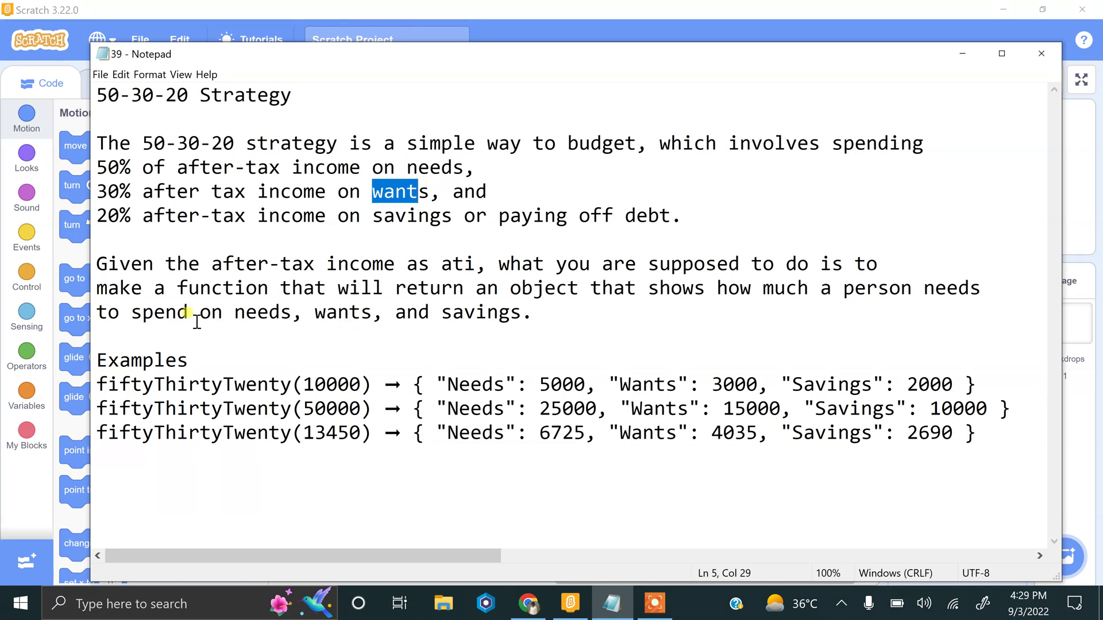
click(258, 314)
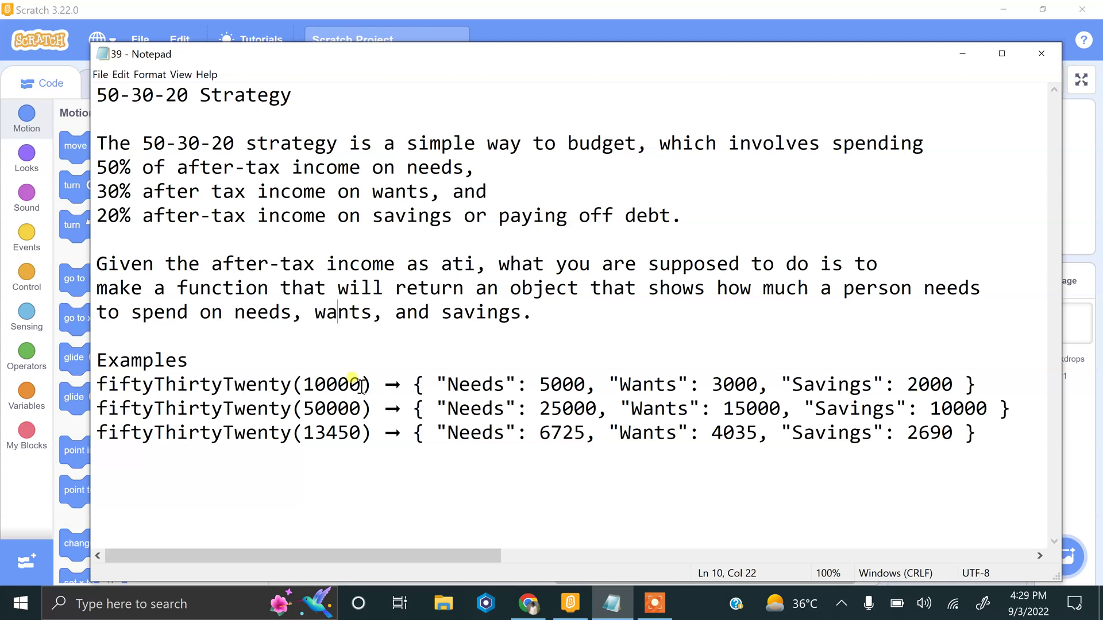
- Highlight the worked examples: income 10000 → needs 5000, wants 3000; income 50000 → 25000, 15000
drag(353, 386, 307, 389)
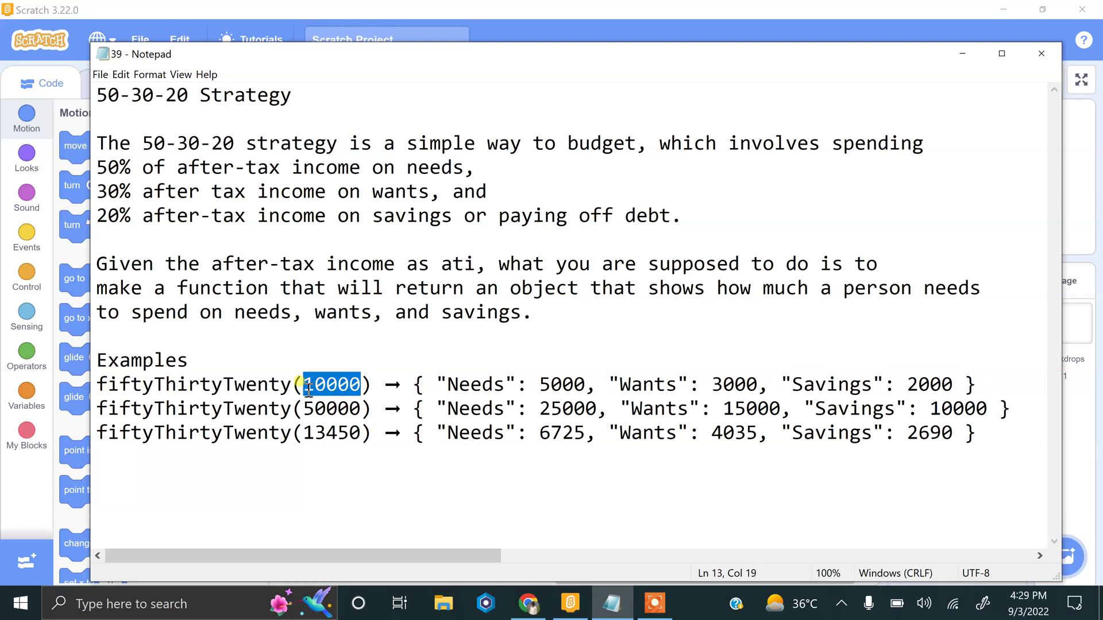
drag(539, 385, 586, 385)
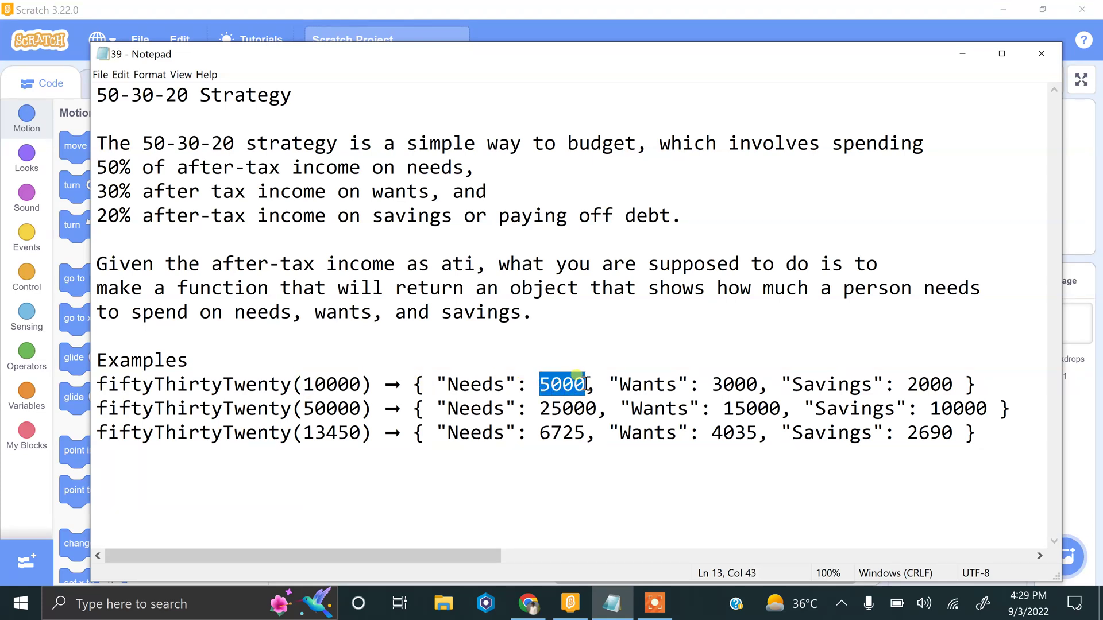
drag(712, 385, 760, 385)
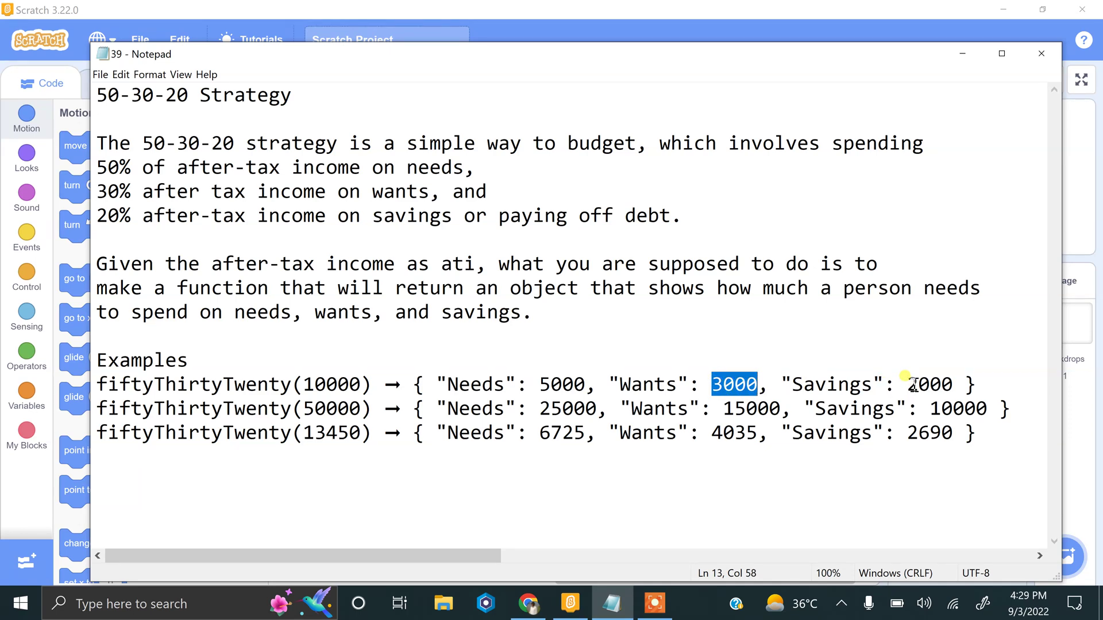
drag(362, 410, 300, 411)
drag(540, 408, 596, 408)
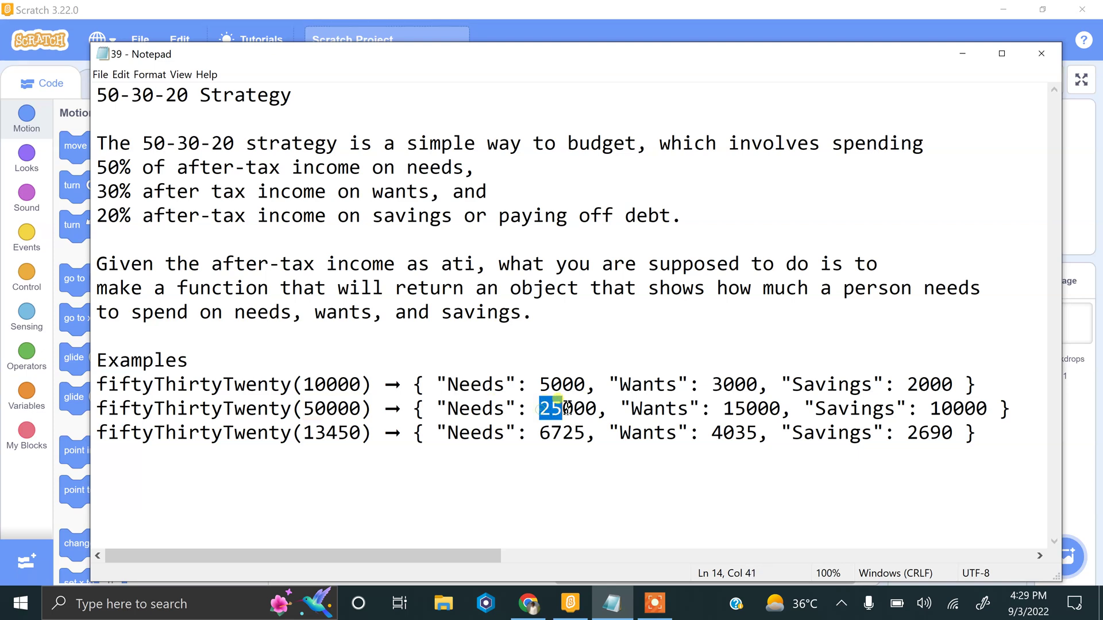
drag(724, 409, 781, 409)
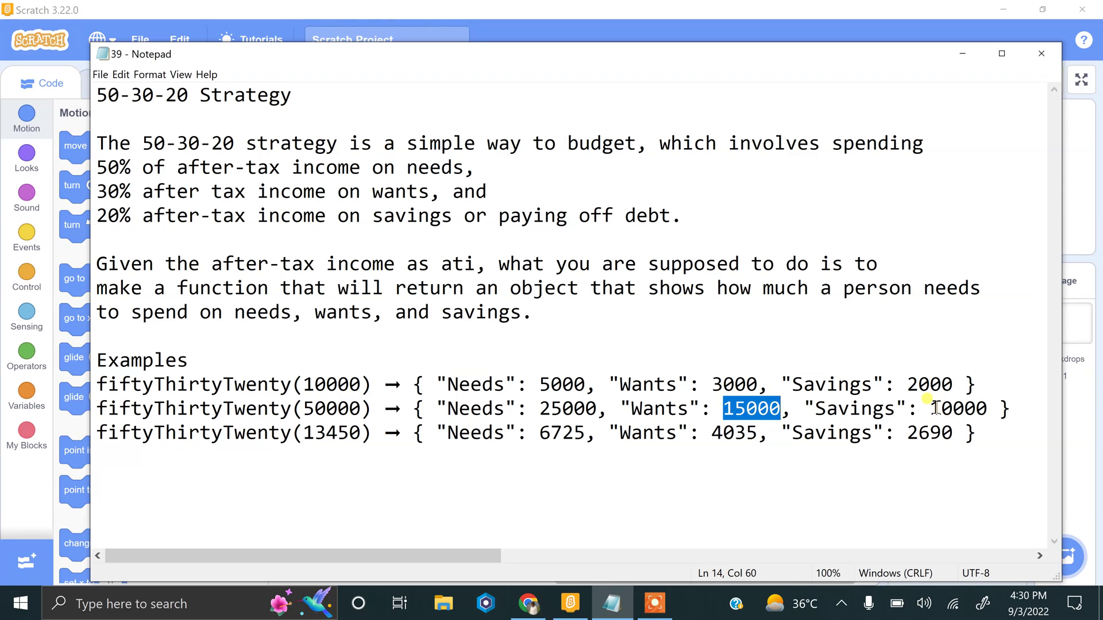
- Place a 'when green flag clicked' block in the Scratch script area
click(570, 603)
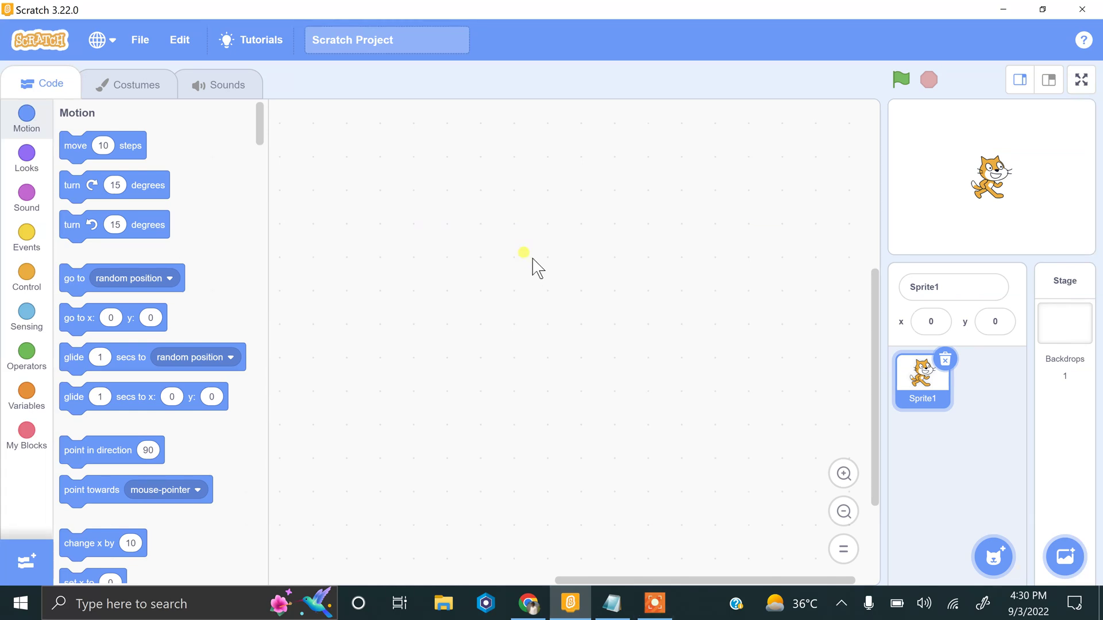
click(26, 276)
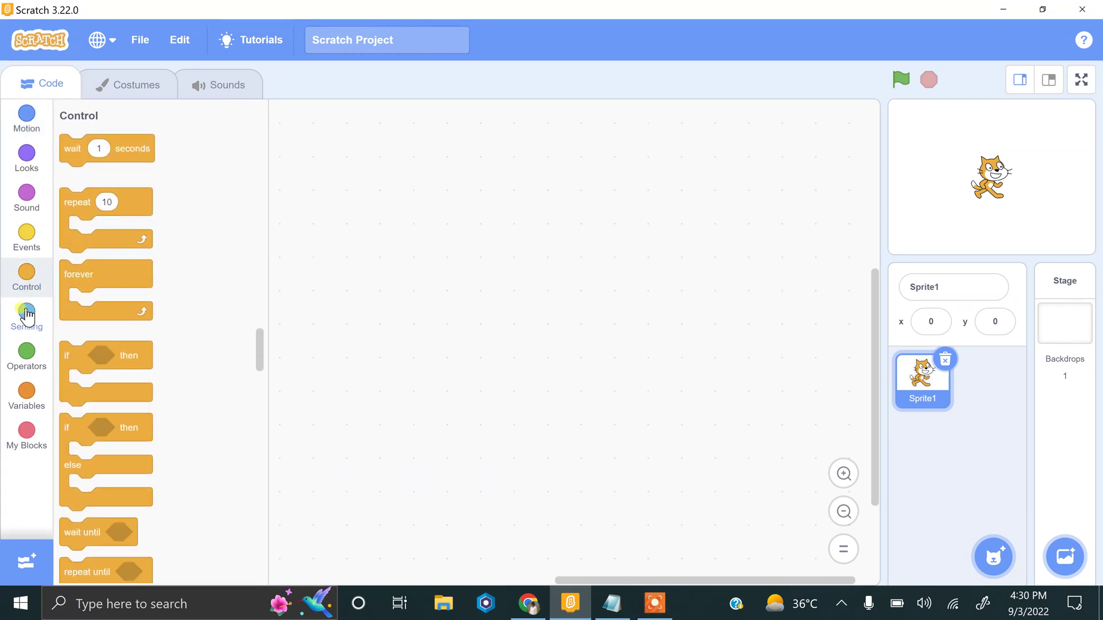
click(26, 237)
mouse_move(98, 153)
mouse_down()
mouse_move(304, 193)
mouse_move(337, 174)
mouse_move(327, 162)
mouse_up()
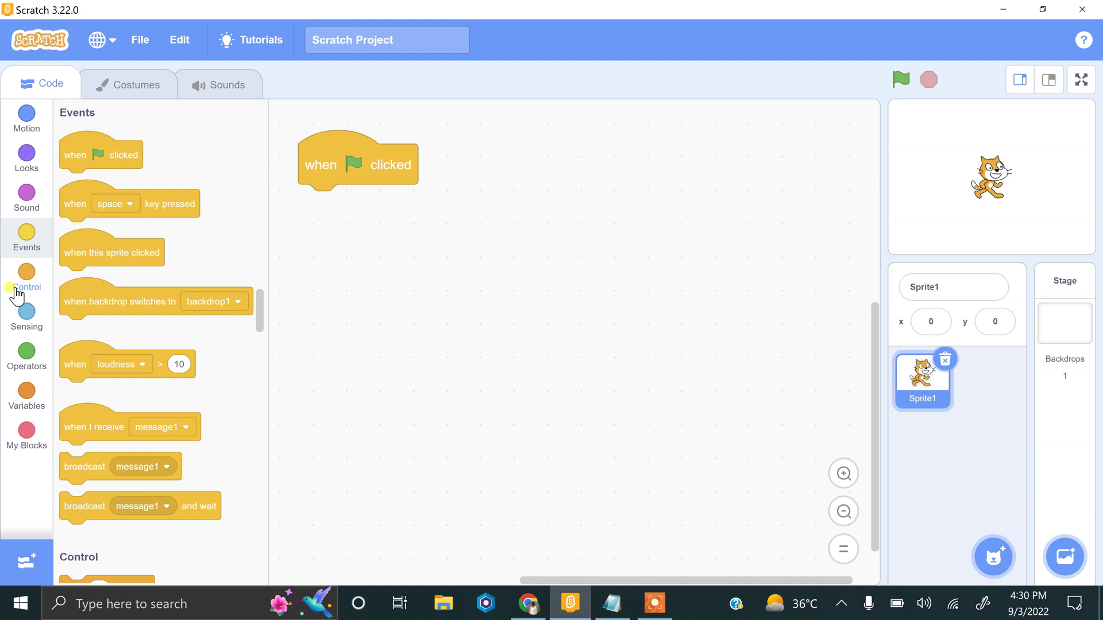
- Attach an 'ask Enter Budger and wait' block under the flag block
click(26, 314)
drag(76, 280, 327, 207)
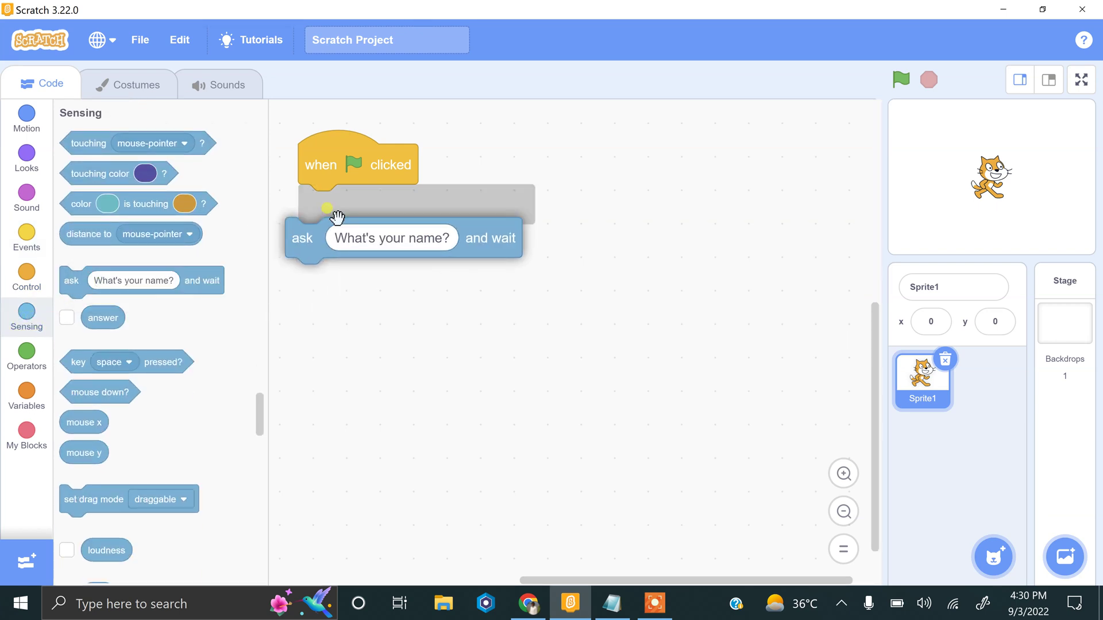
click(377, 205)
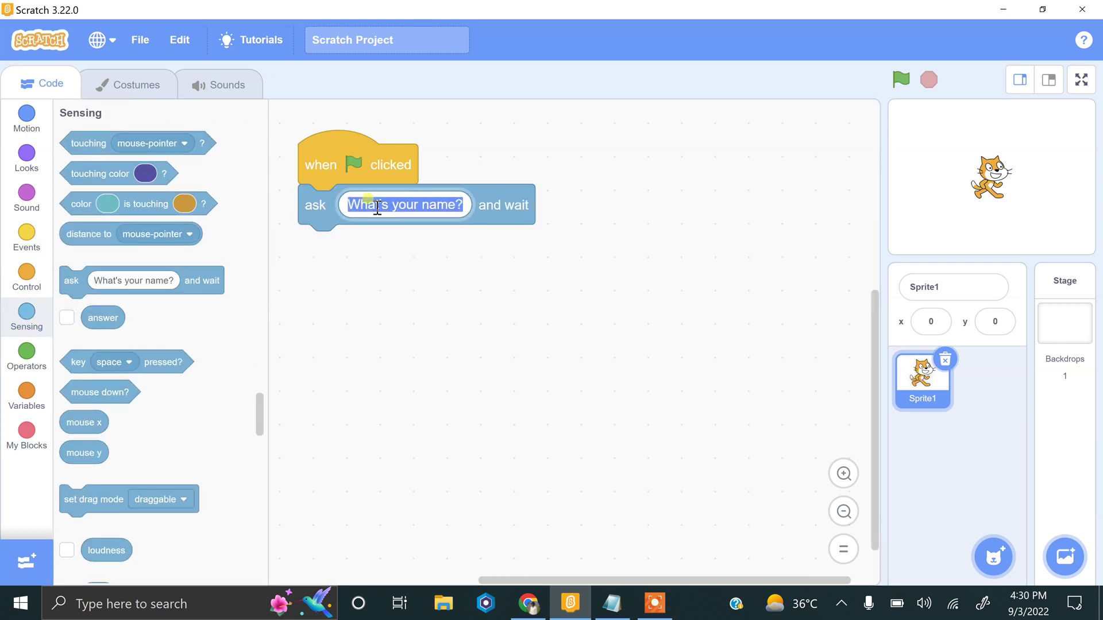
text(Enter Bud)
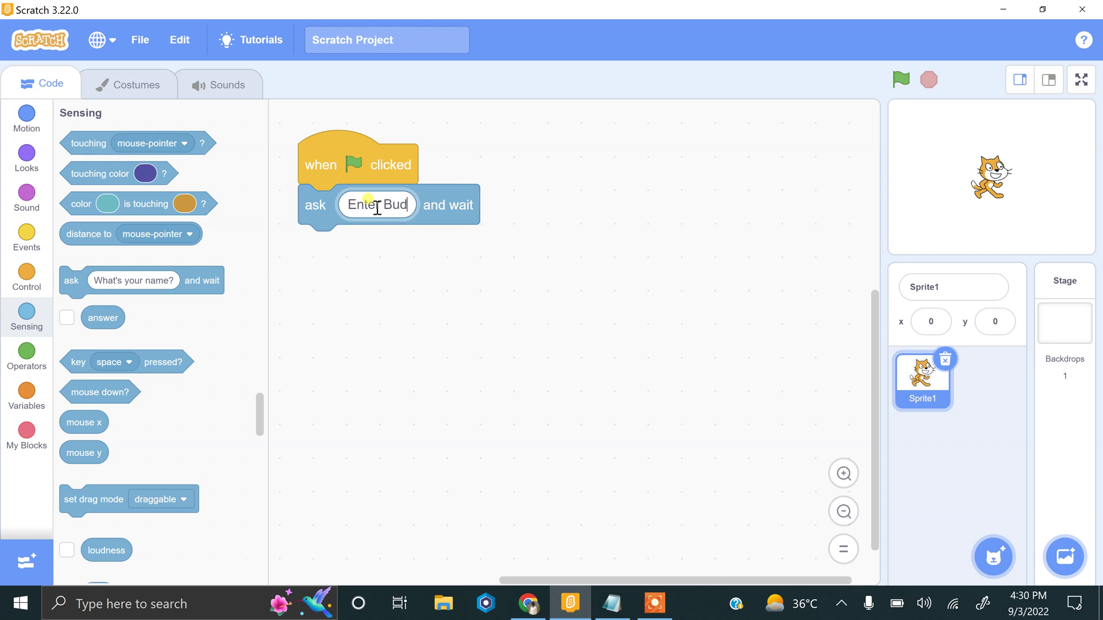
text(ger)
key(Return)
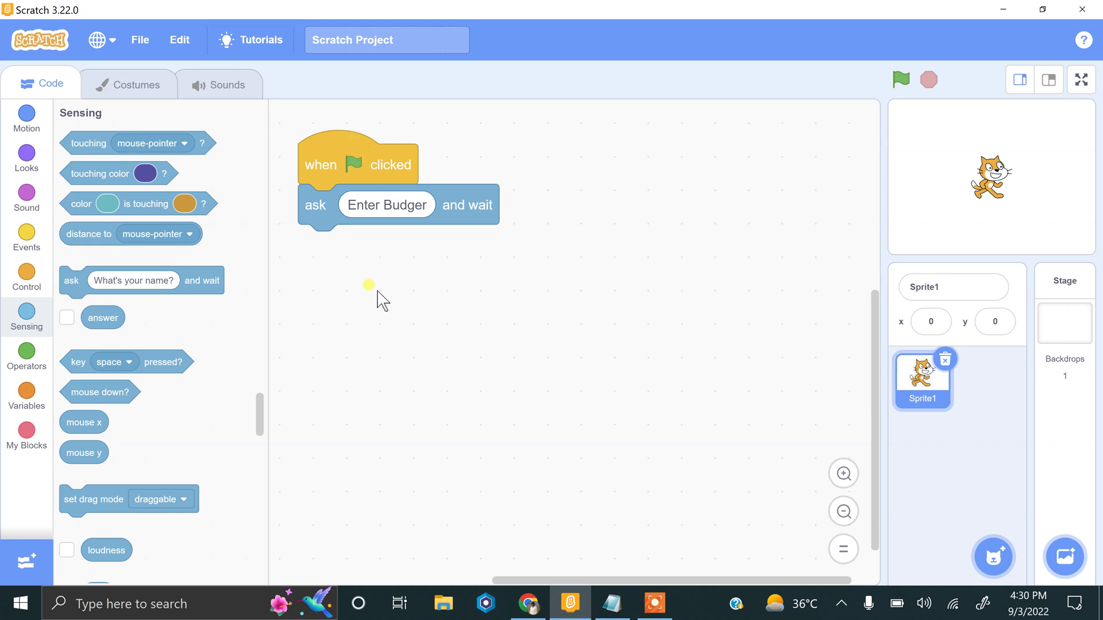
click(610, 612)
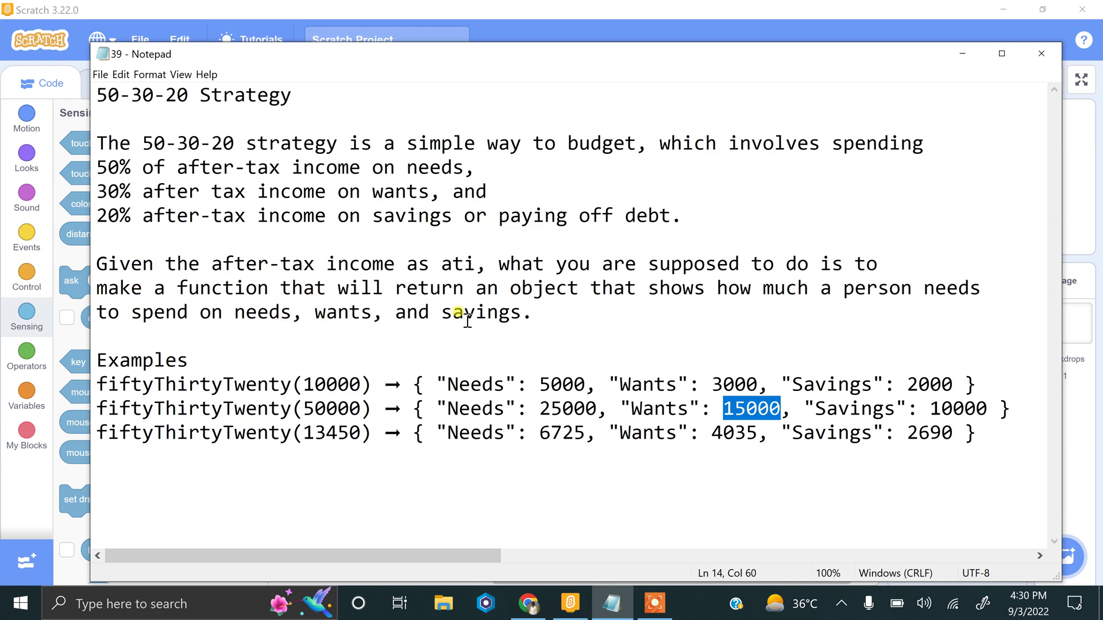
click(570, 603)
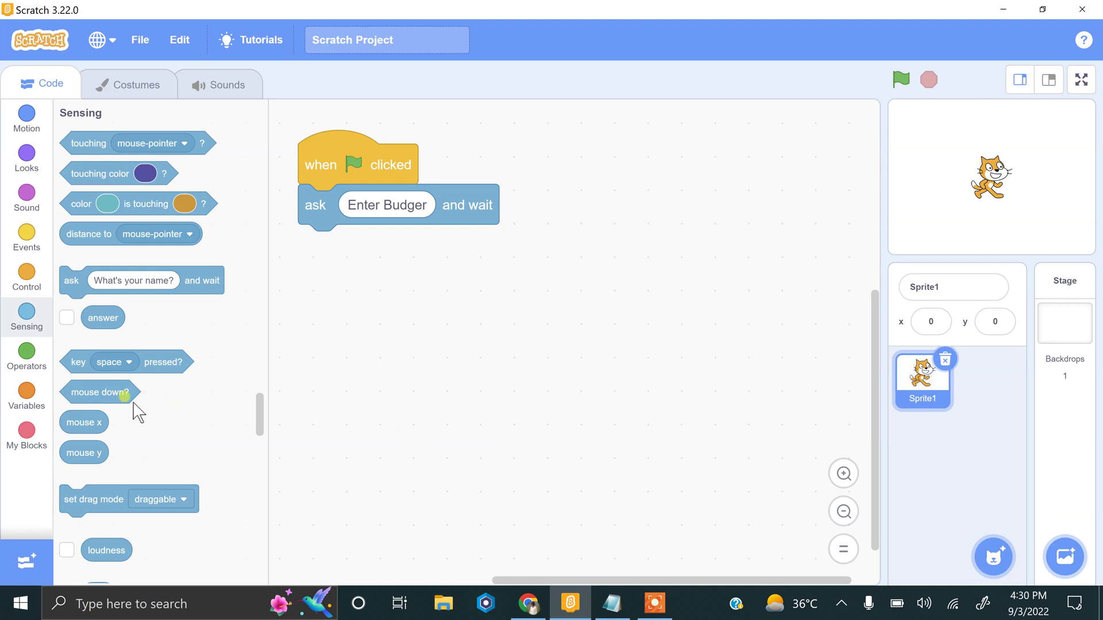
- Make three variables in the Variables category: needs, wants and saving
click(38, 401)
click(120, 142)
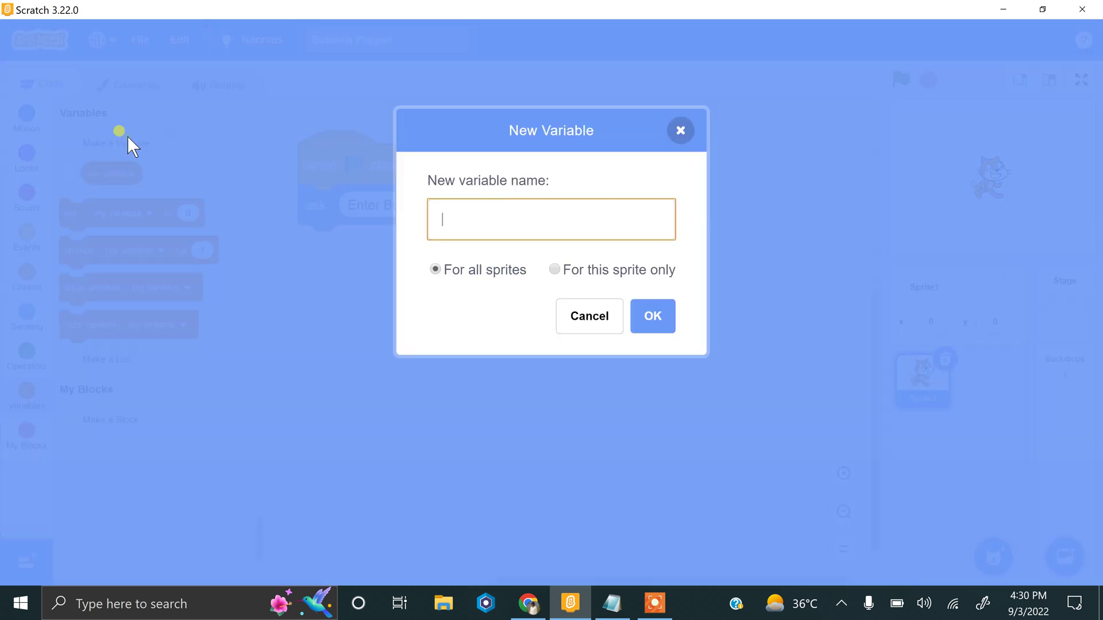
text(needs)
key(Return)
click(127, 143)
text(wa)
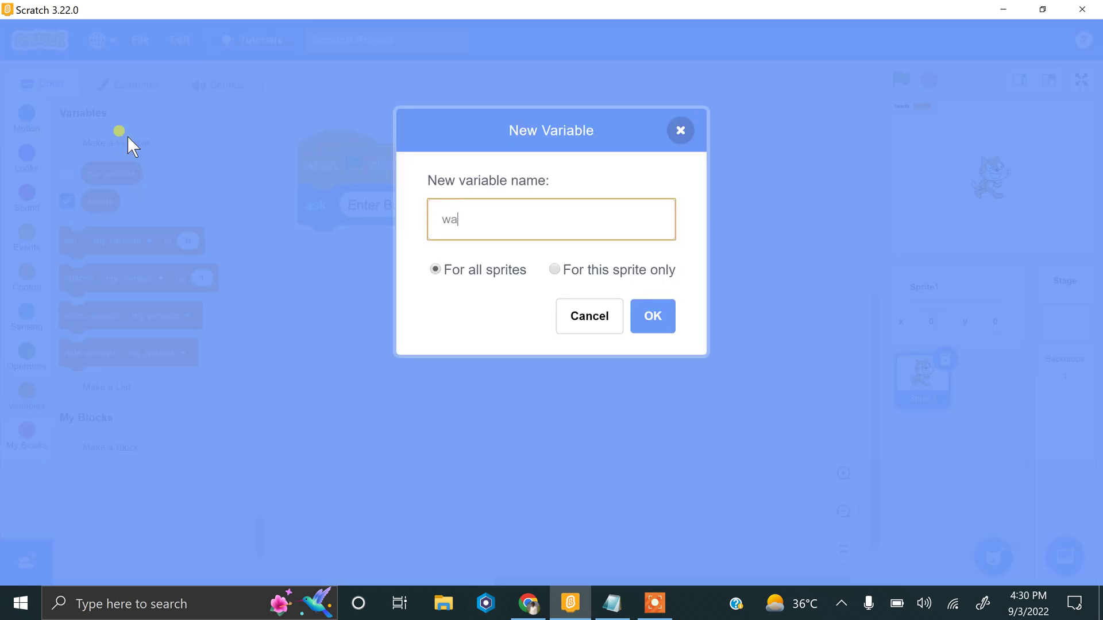
text(nts)
key(Return)
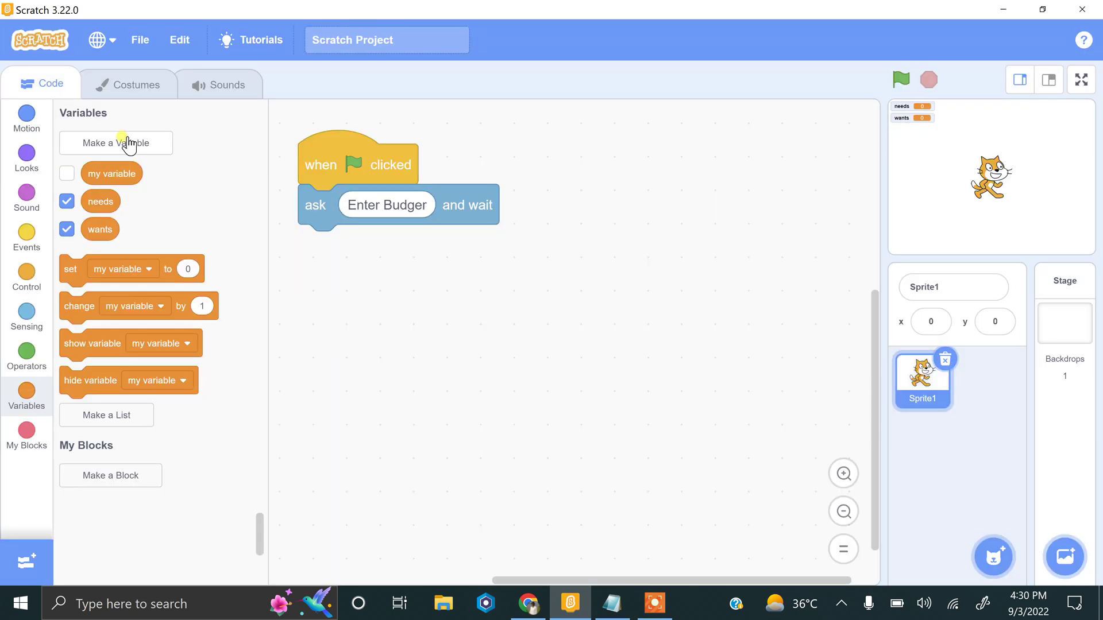
click(128, 144)
text(savi)
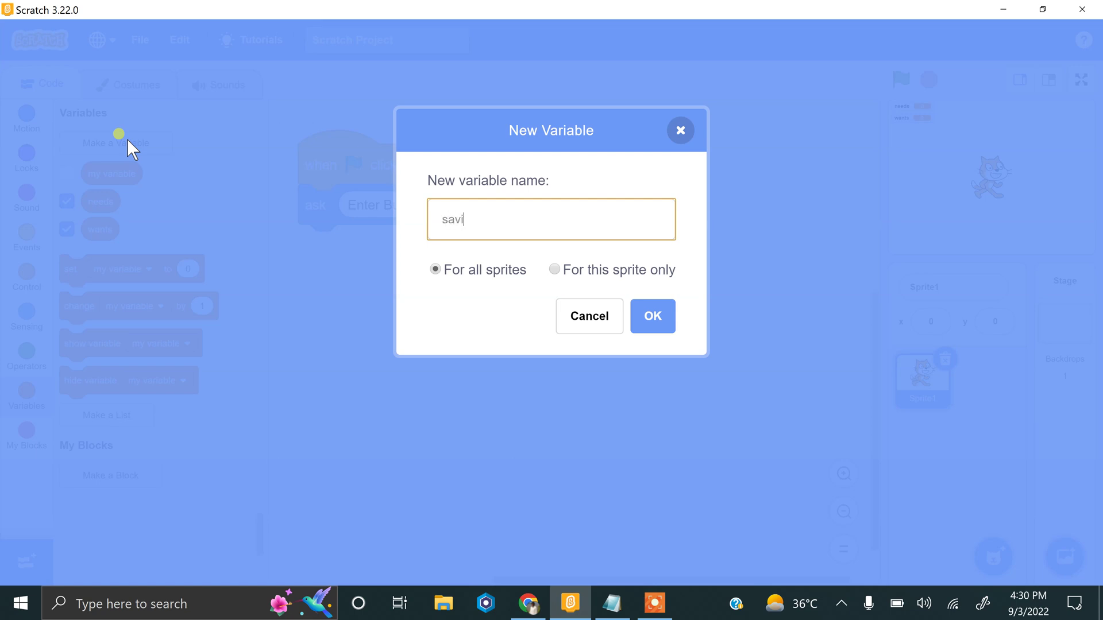
text(ng)
key(Return)
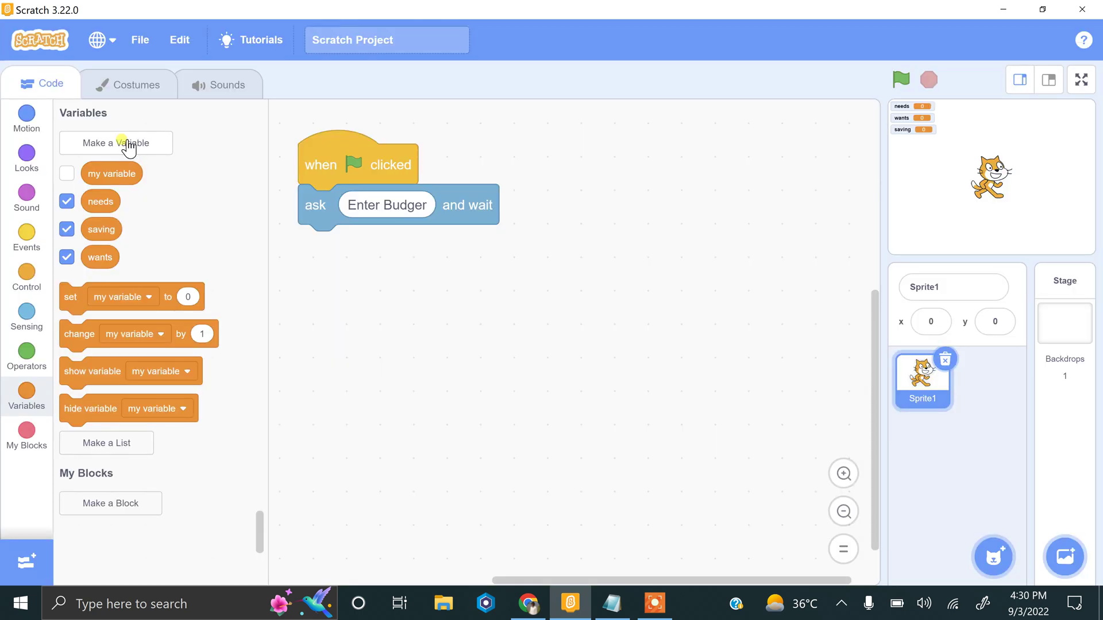
- Add a 'set needs to' block under the ask block, checking the 50% figure in the notes
drag(104, 302, 348, 250)
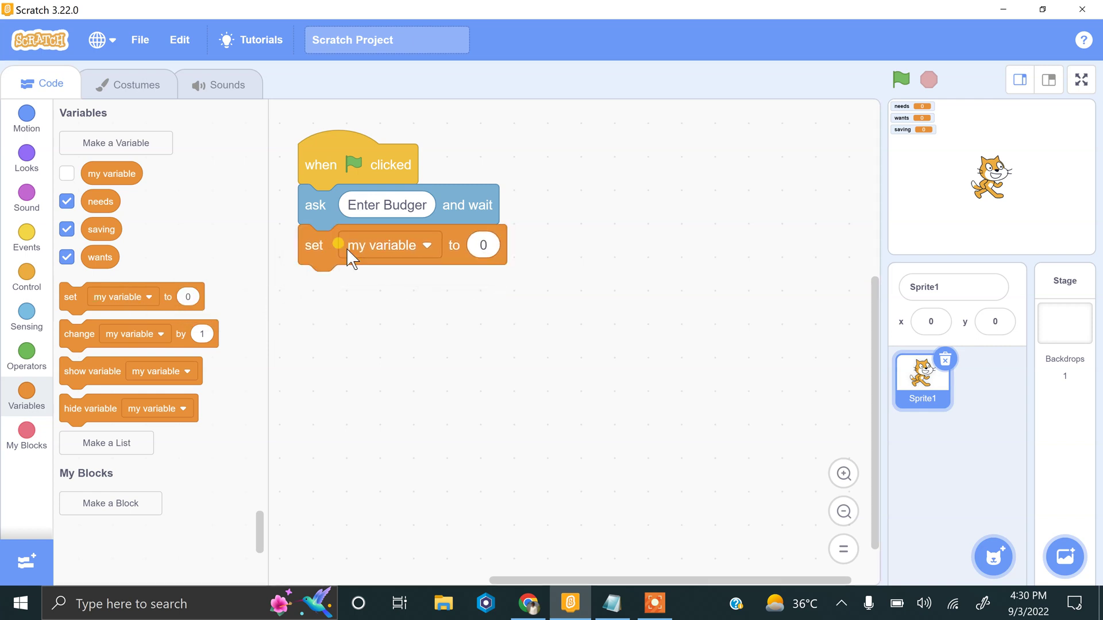
click(353, 251)
click(329, 318)
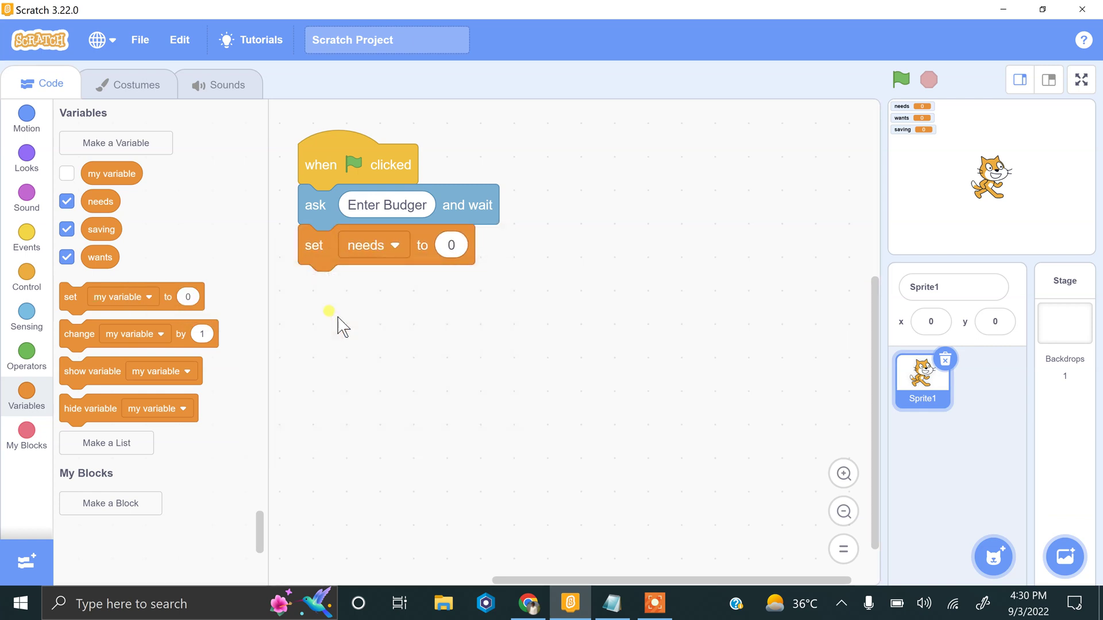
click(612, 603)
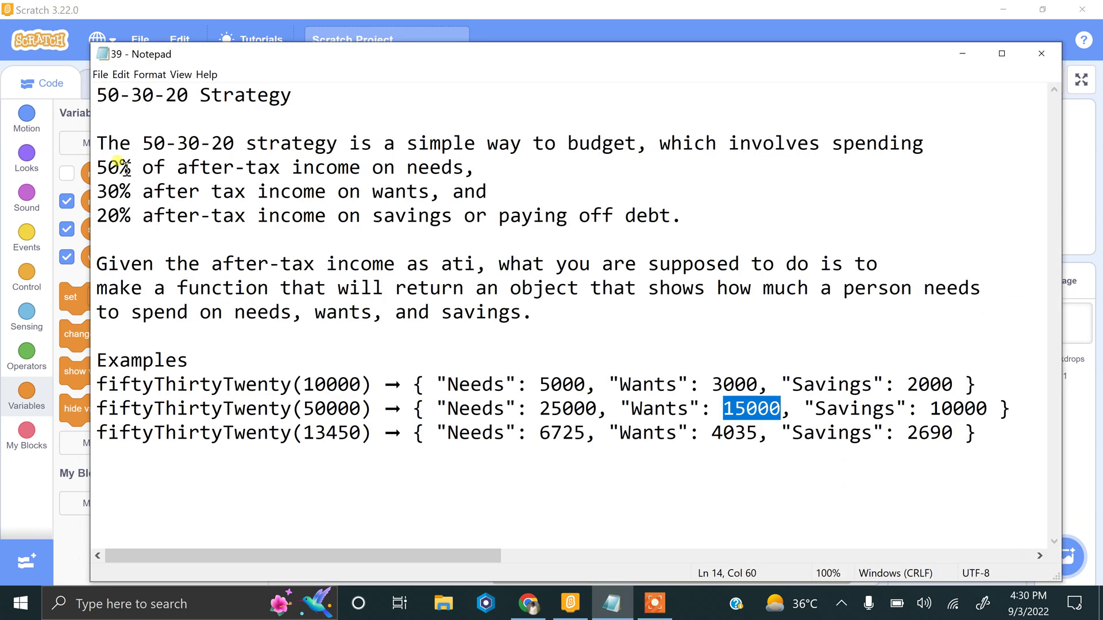
drag(130, 167, 93, 169)
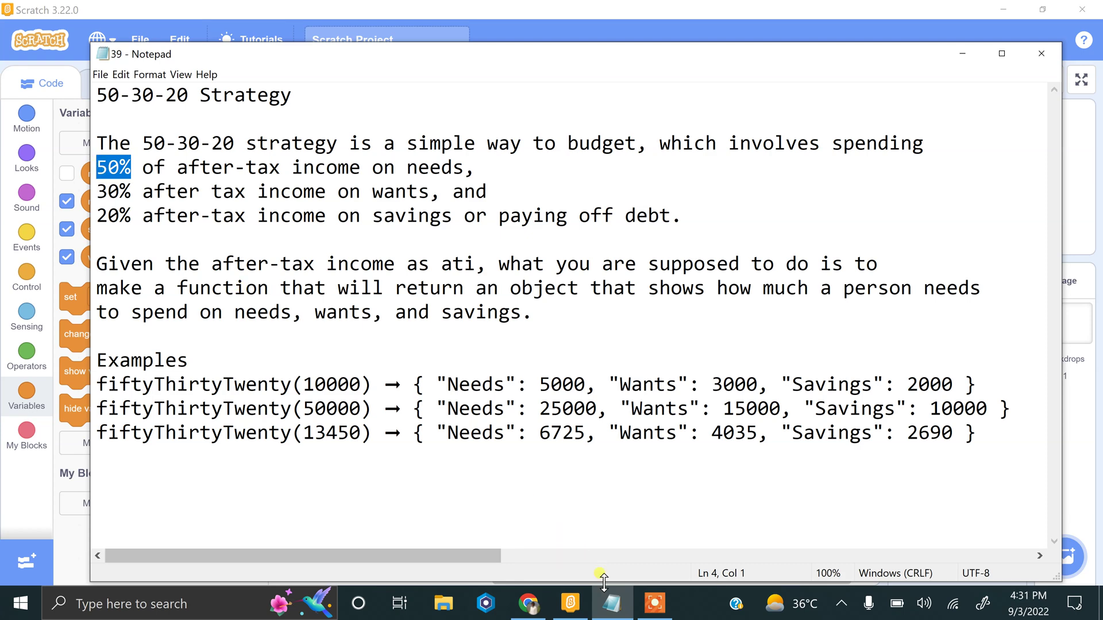
click(569, 604)
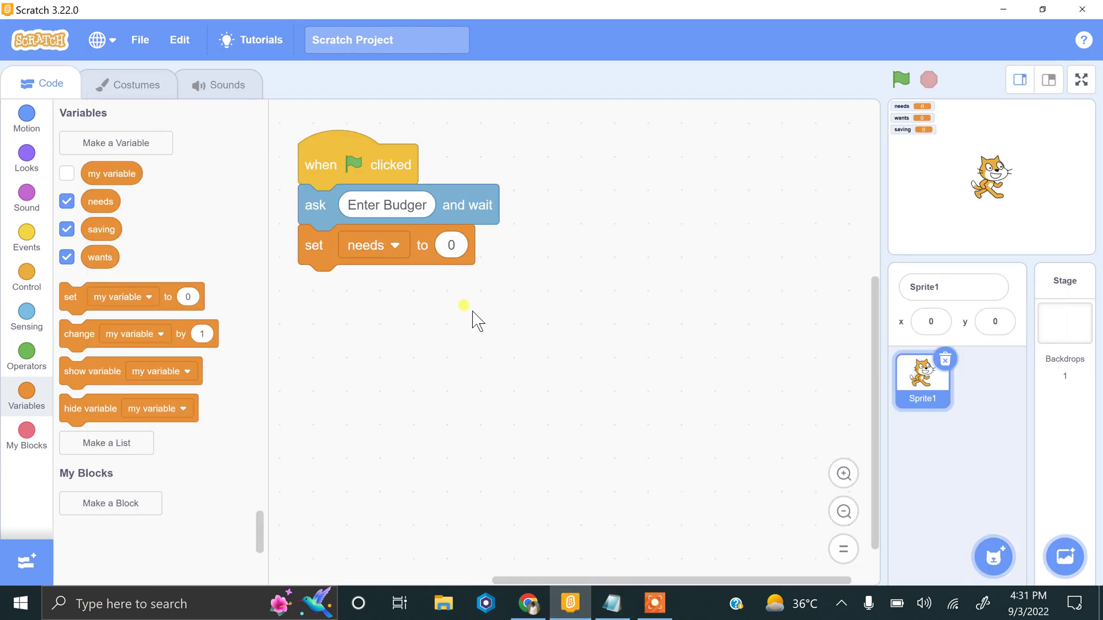
- Fill the needs setter with (50 / 100) * answer
click(27, 356)
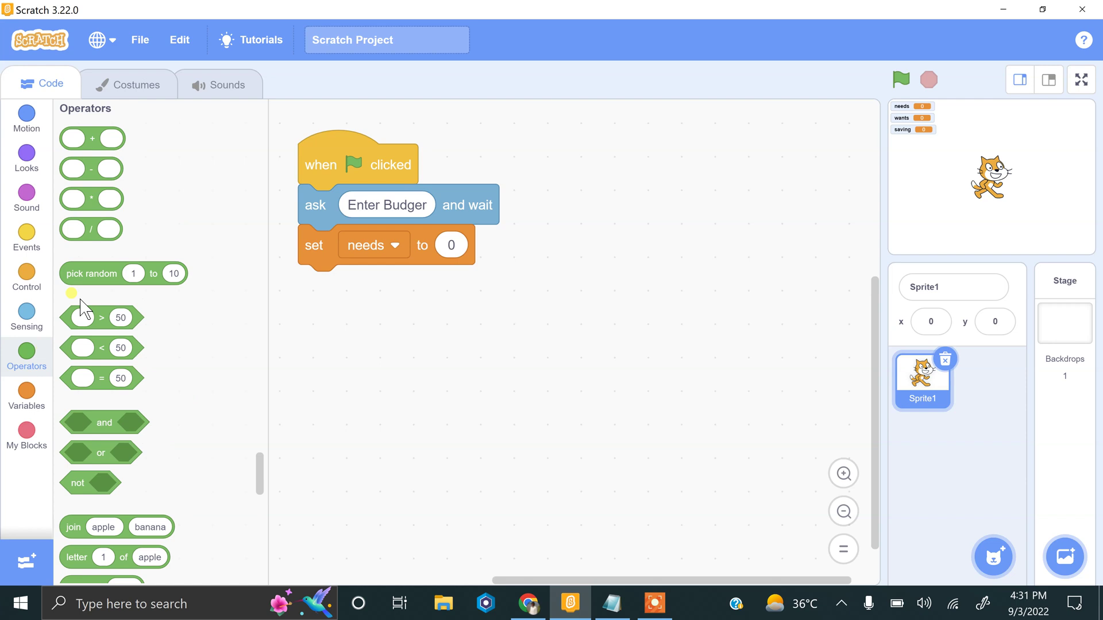
drag(88, 235, 398, 341)
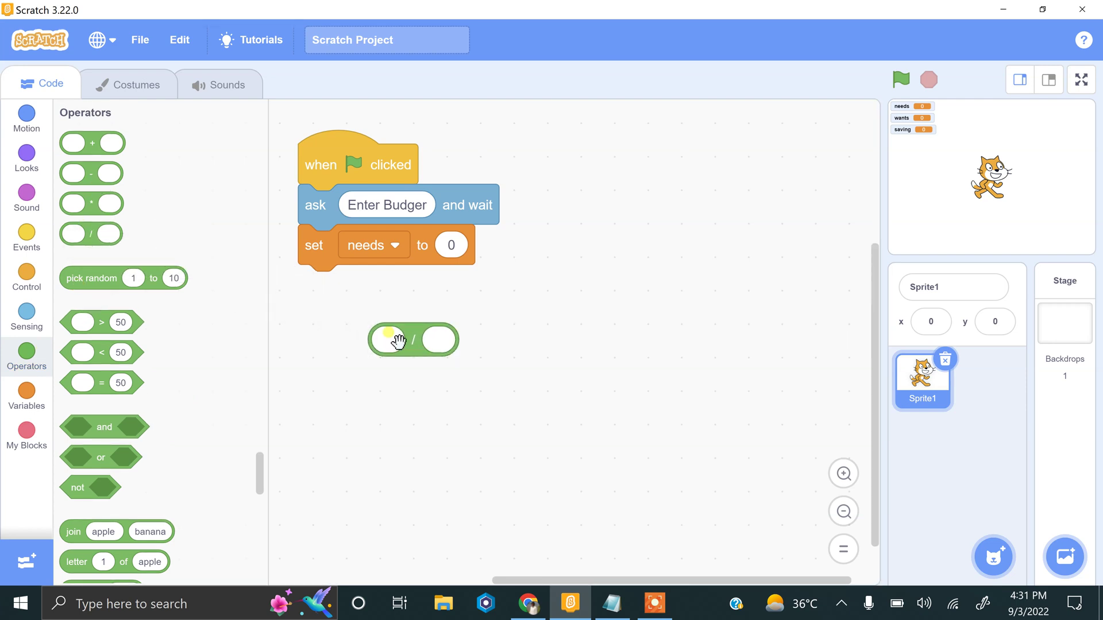
click(380, 341)
text(50)
click(427, 340)
text(00)
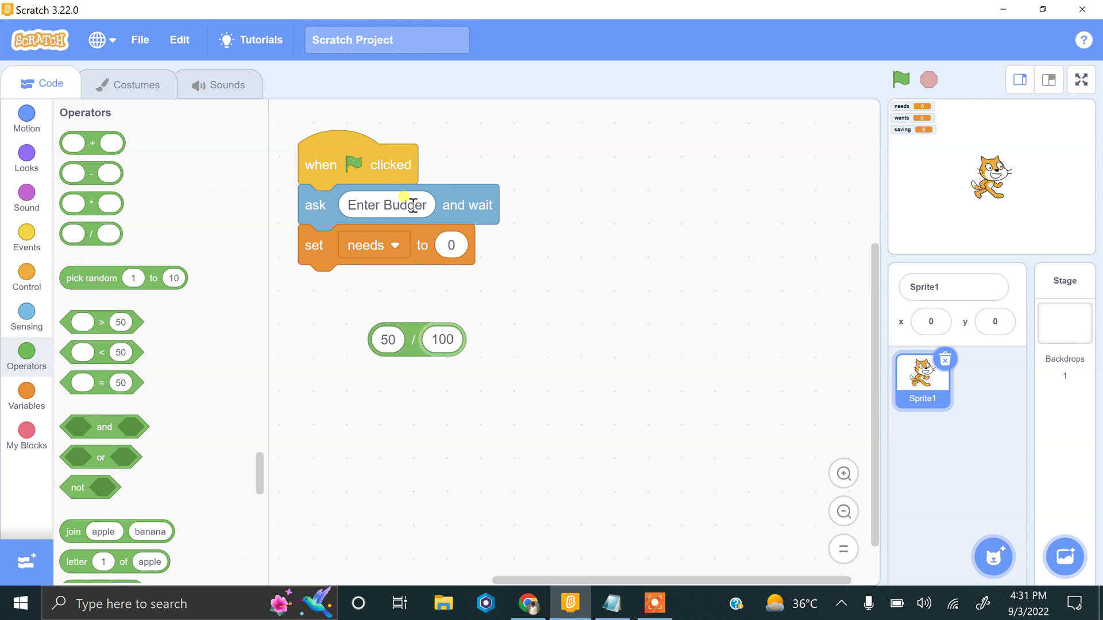
click(76, 208)
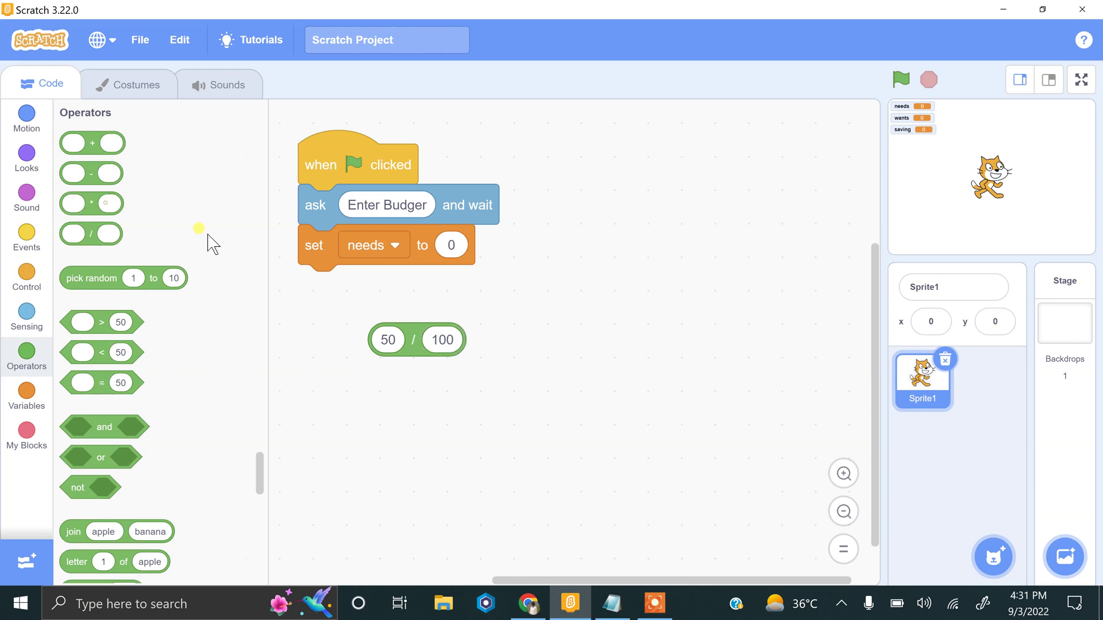
drag(207, 242, 565, 324)
drag(414, 339, 561, 338)
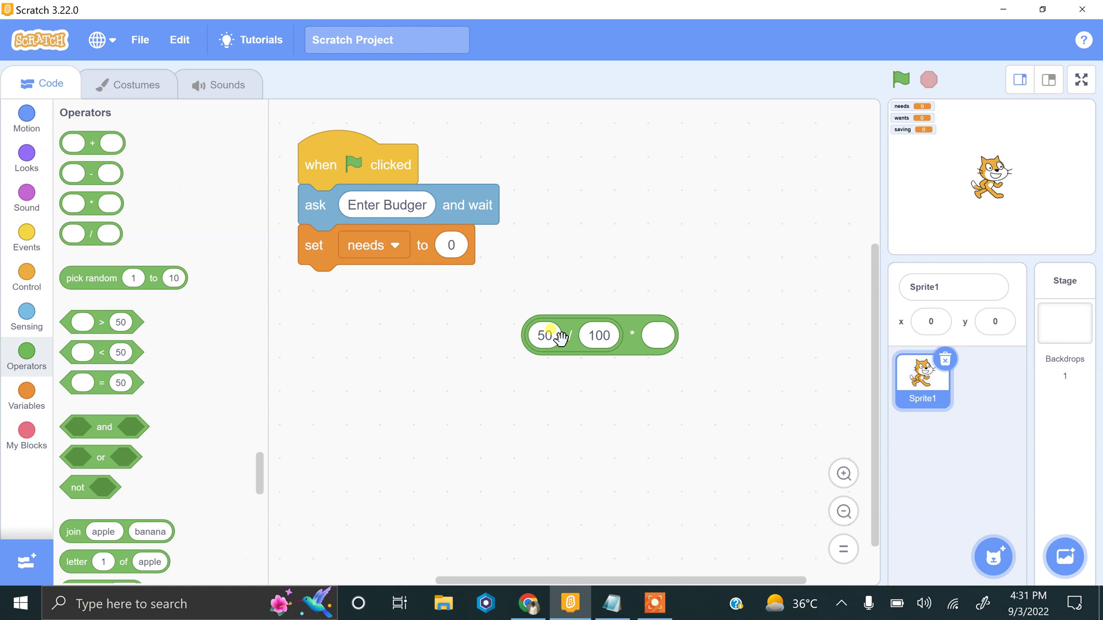
click(27, 309)
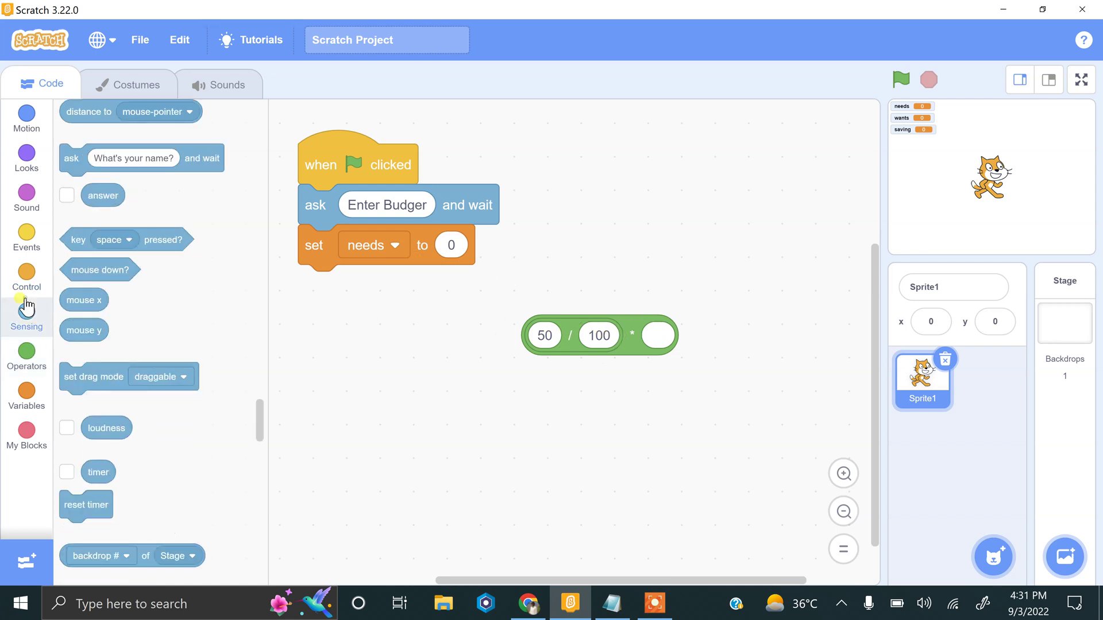
drag(103, 318, 665, 335)
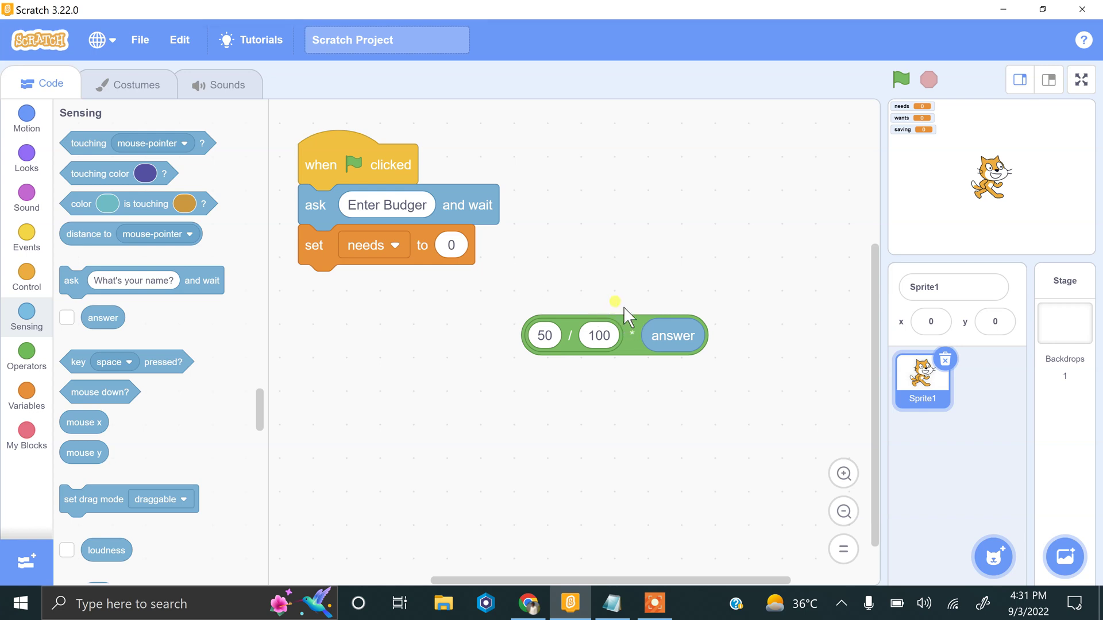
drag(630, 331, 567, 249)
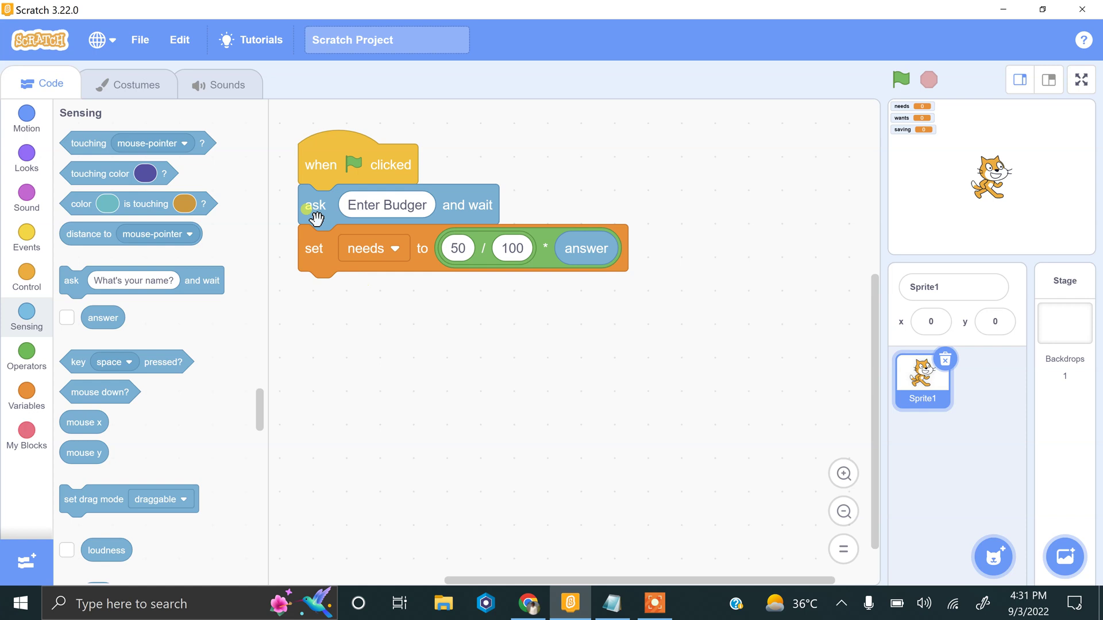
- Duplicate it below as 'set wants to (30 / 100) * answer'
right_click(312, 251)
click(349, 268)
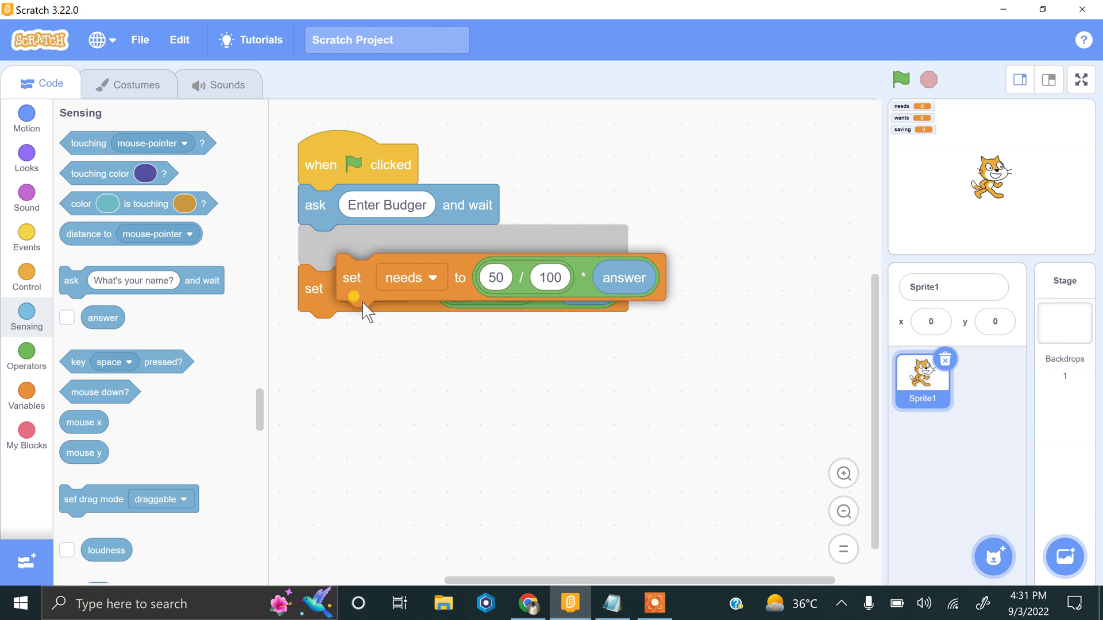
click(369, 296)
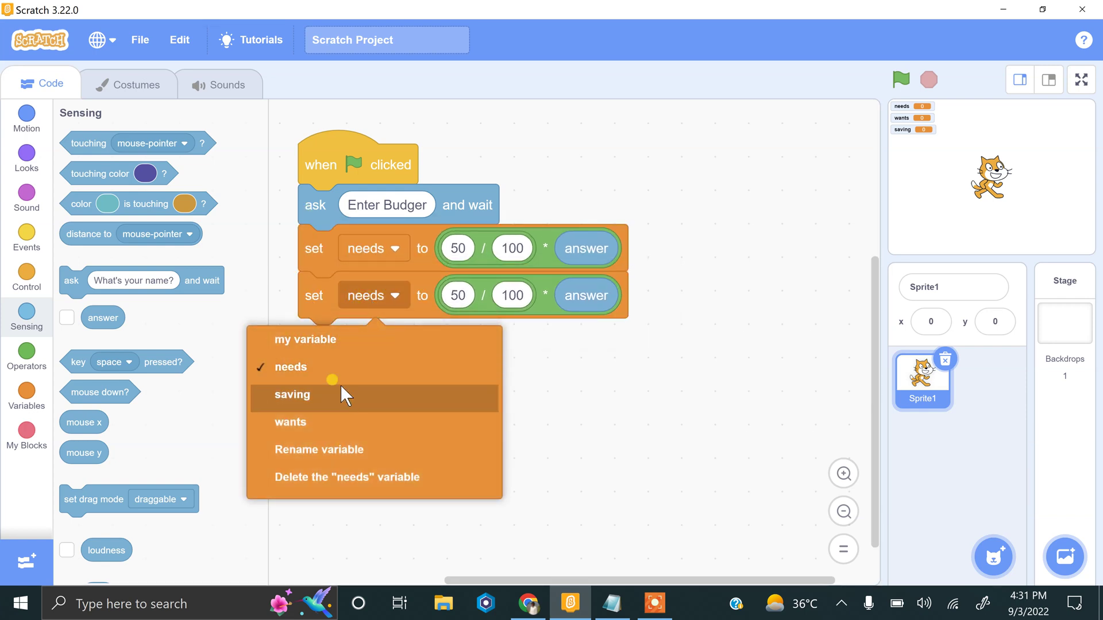
click(339, 417)
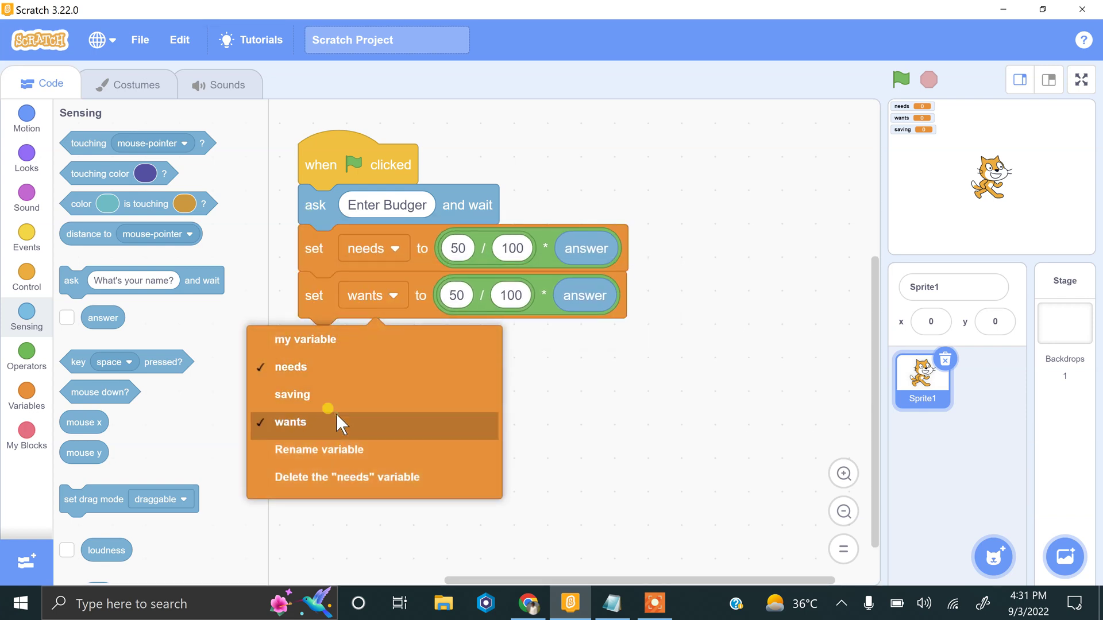
click(455, 296)
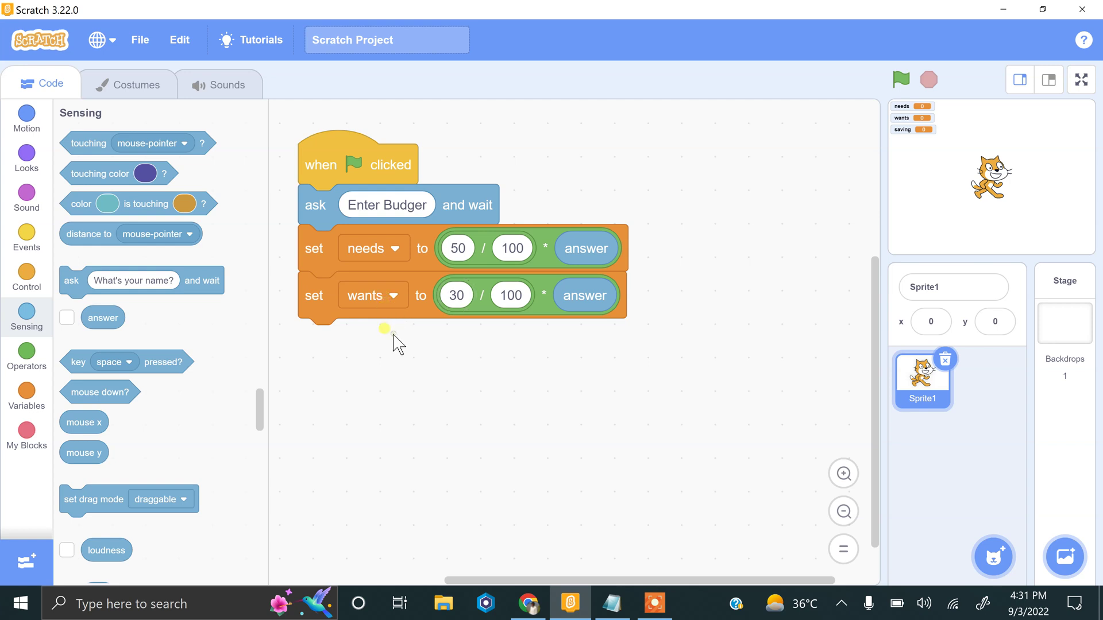
text(30)
- Duplicate again below as 'set saving to (20 / 100) * answer'
right_click(313, 306)
click(340, 322)
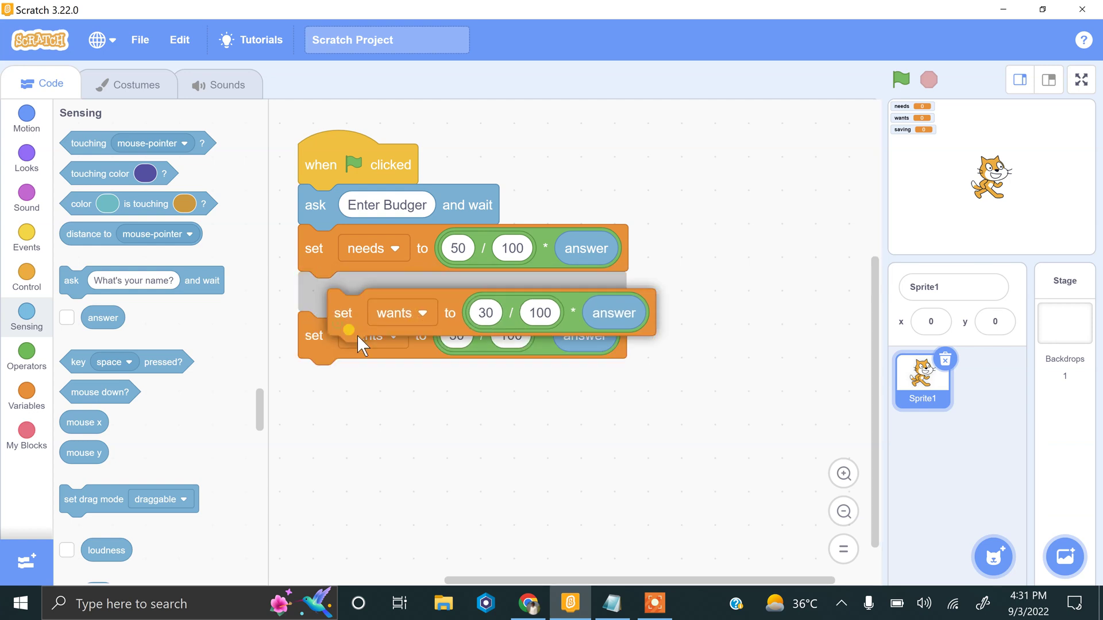
click(329, 367)
click(385, 342)
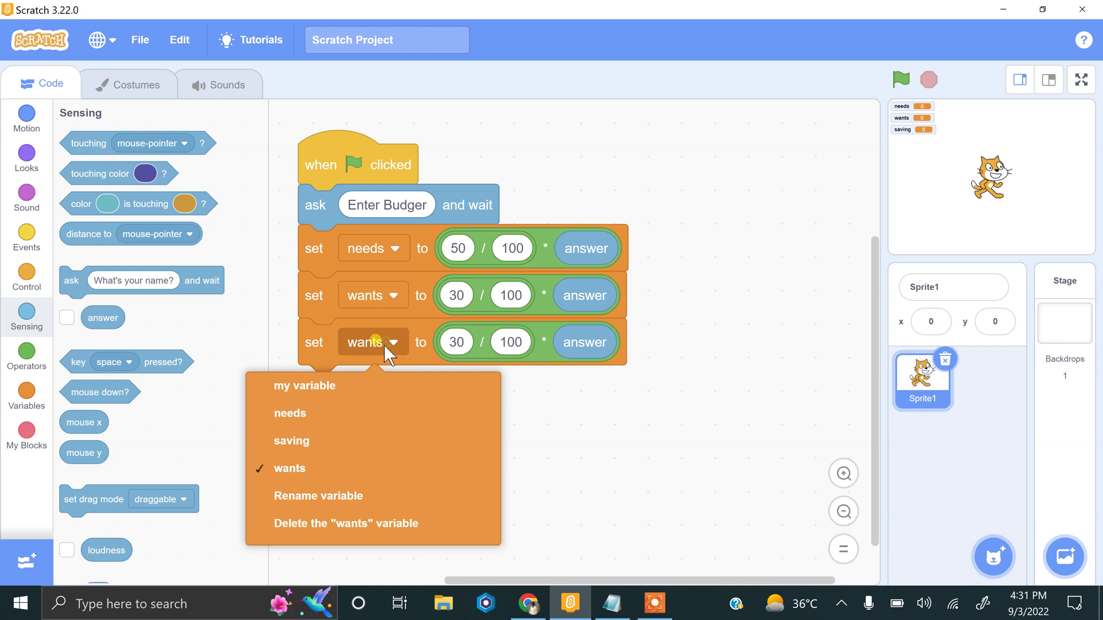
click(328, 443)
click(458, 342)
text(20)
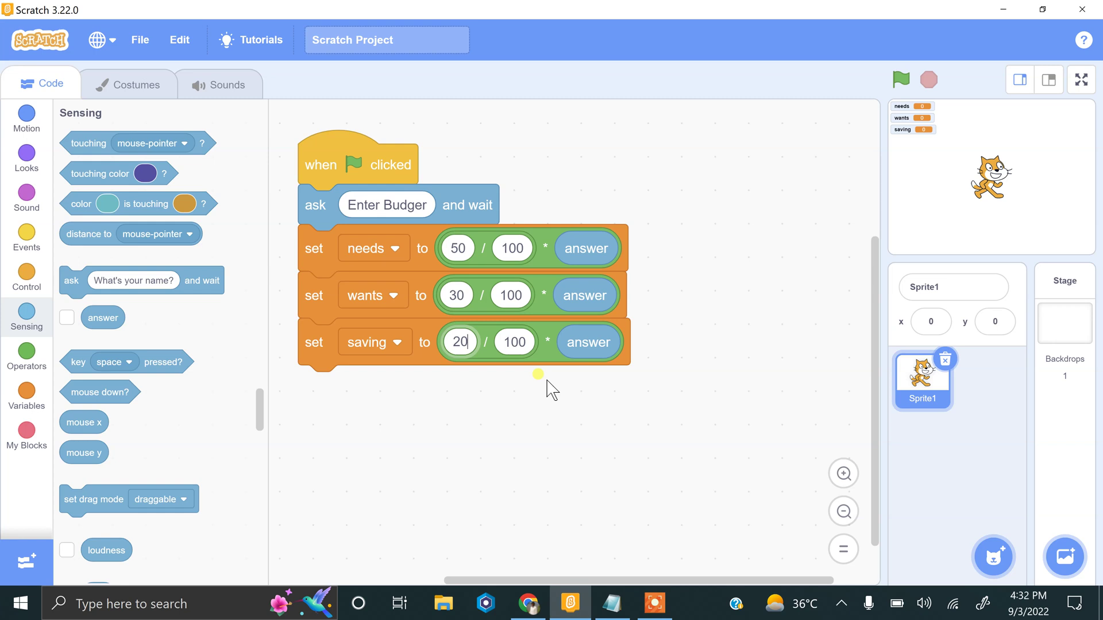
- Append a timed say block under 'set saving', holding join 'Total Needs:' with the needs reporter
click(42, 168)
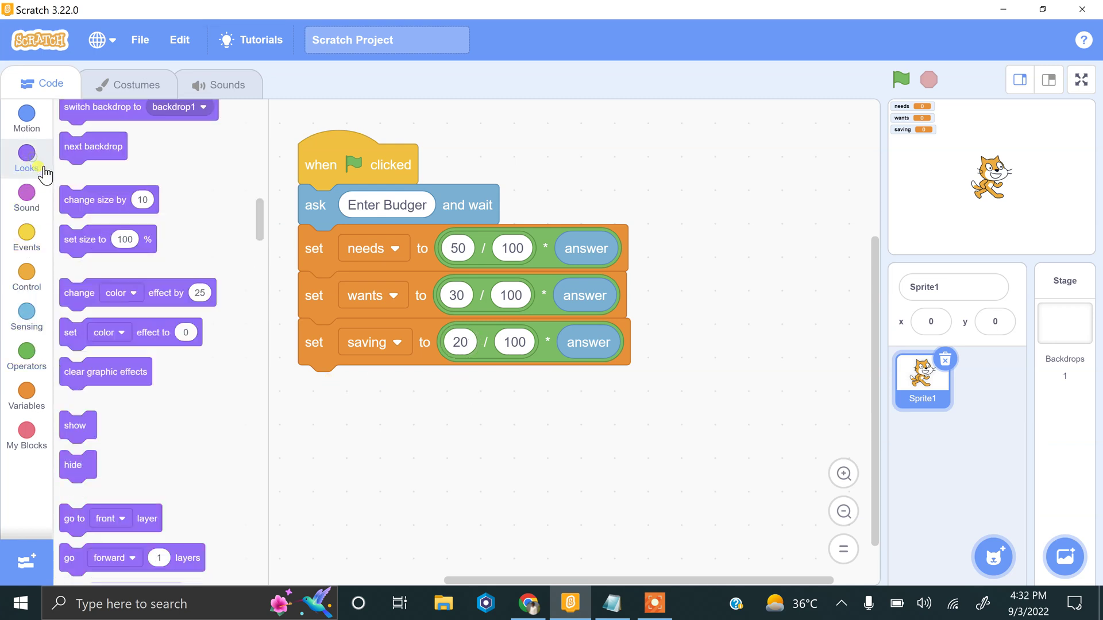
drag(95, 141, 362, 386)
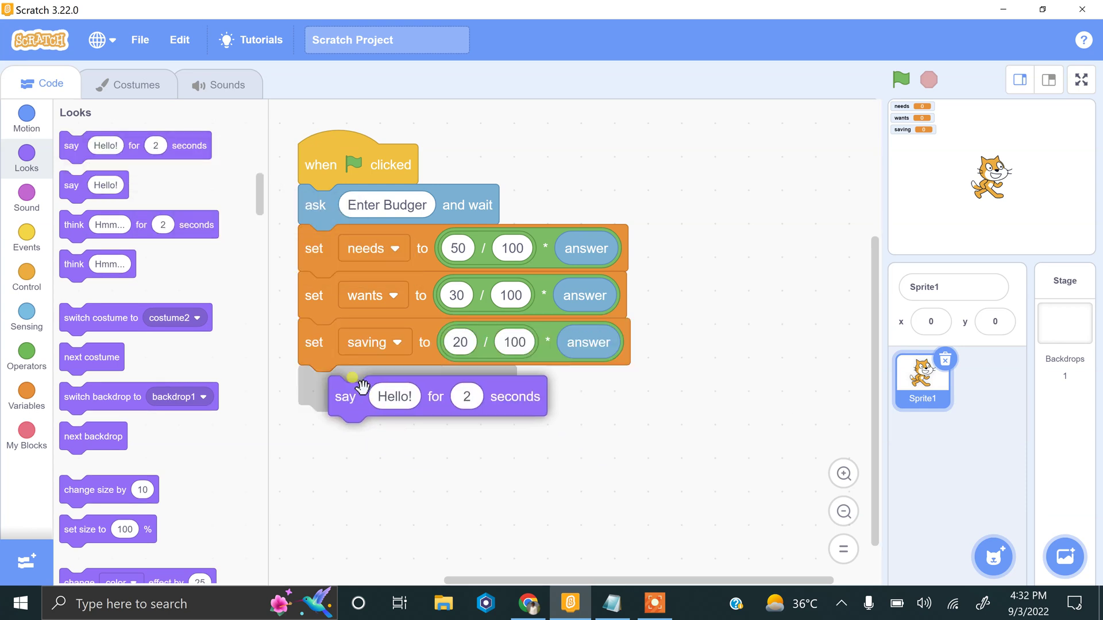
click(365, 385)
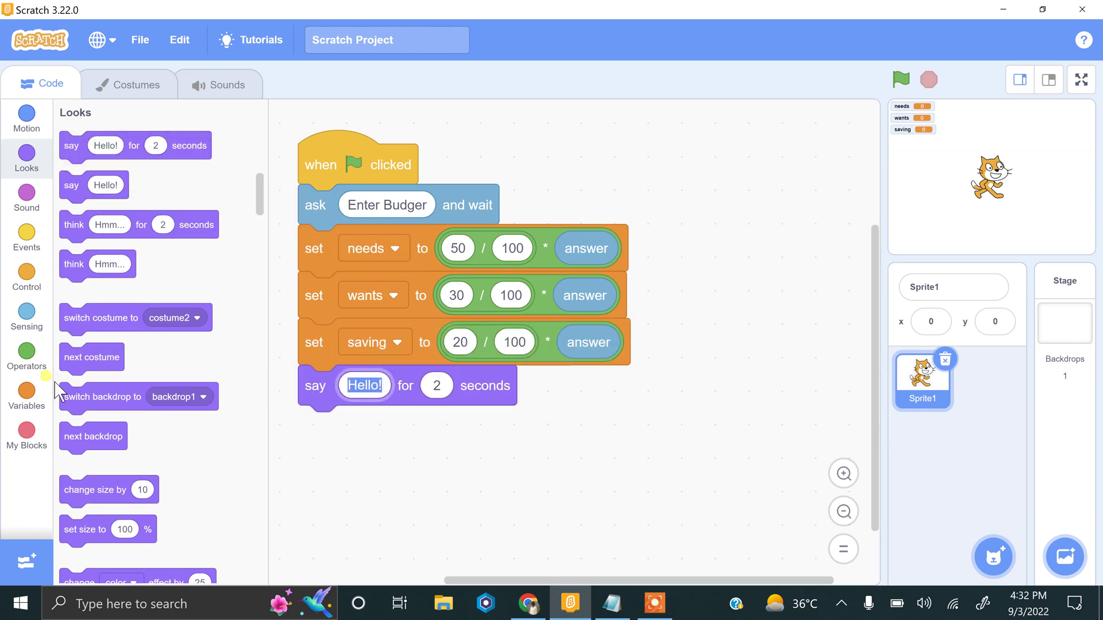
click(38, 369)
mouse_move(91, 530)
mouse_down()
mouse_move(359, 458)
mouse_move(404, 387)
mouse_up()
click(402, 385)
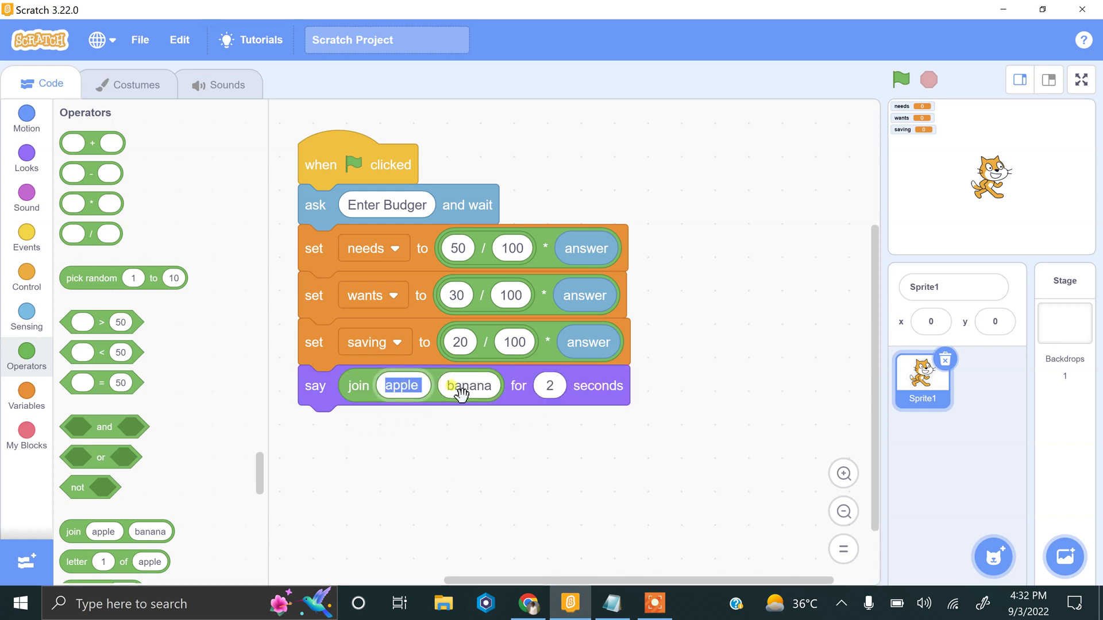
text(Total Ne)
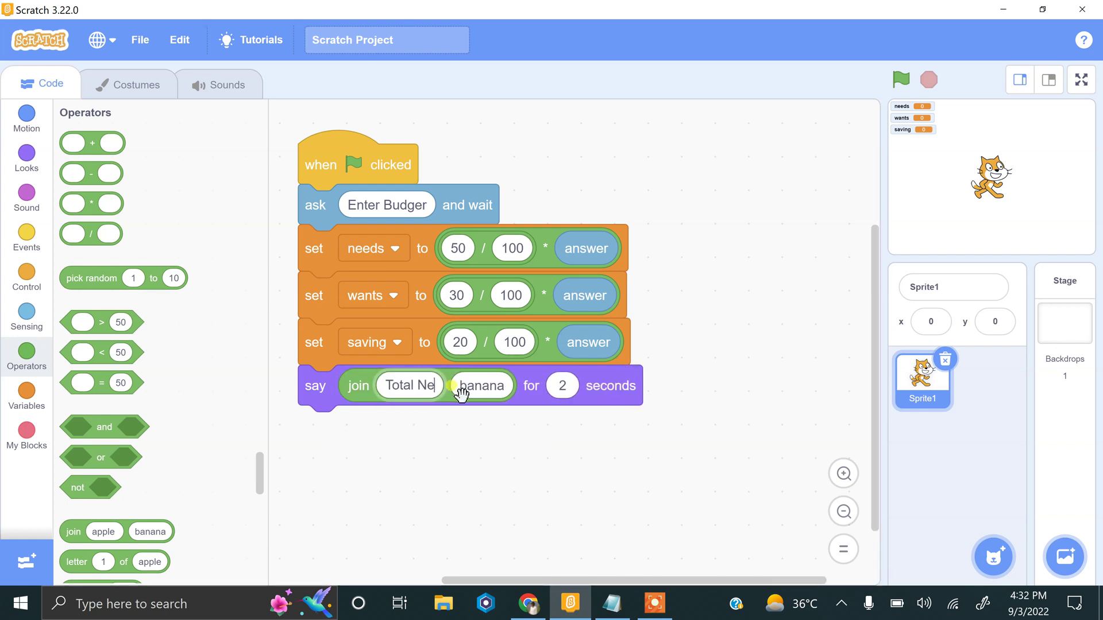
text(eds:)
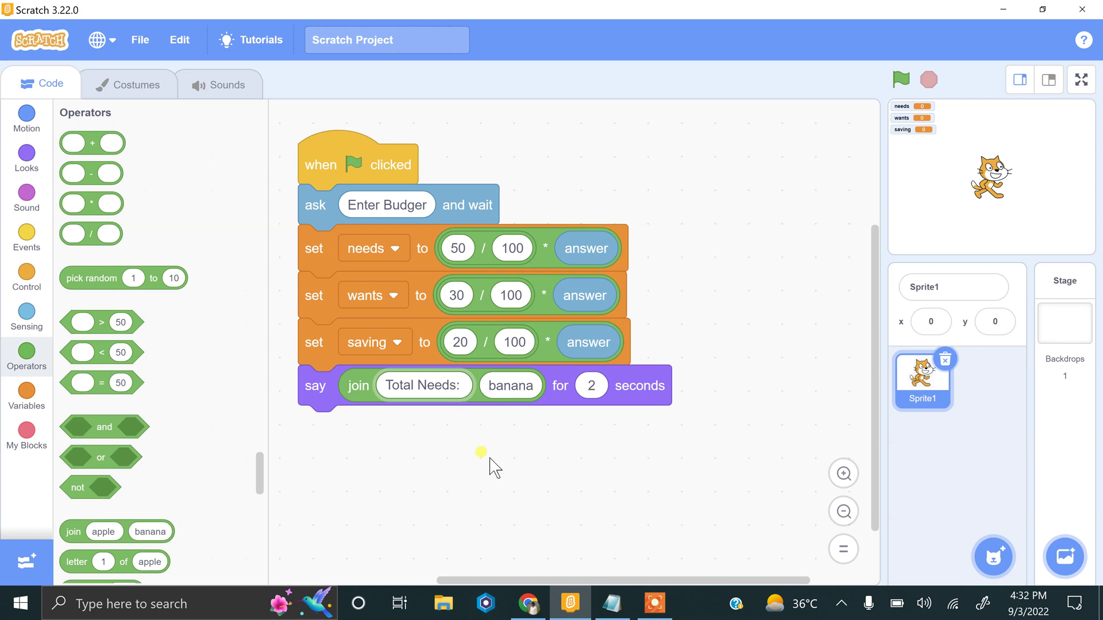
click(498, 476)
click(32, 409)
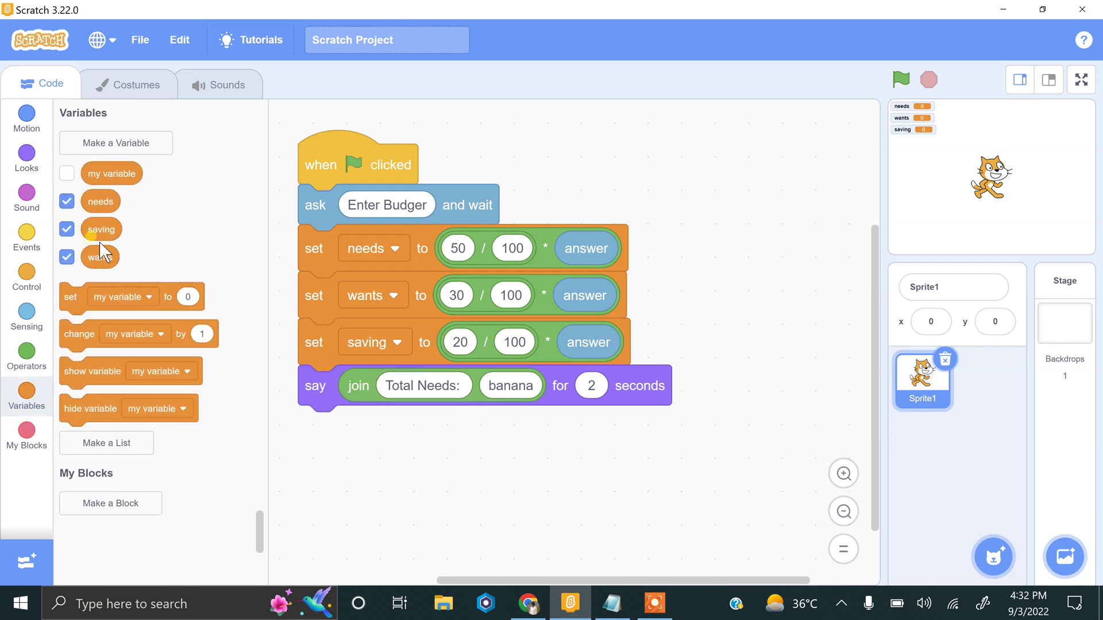
drag(100, 204, 527, 385)
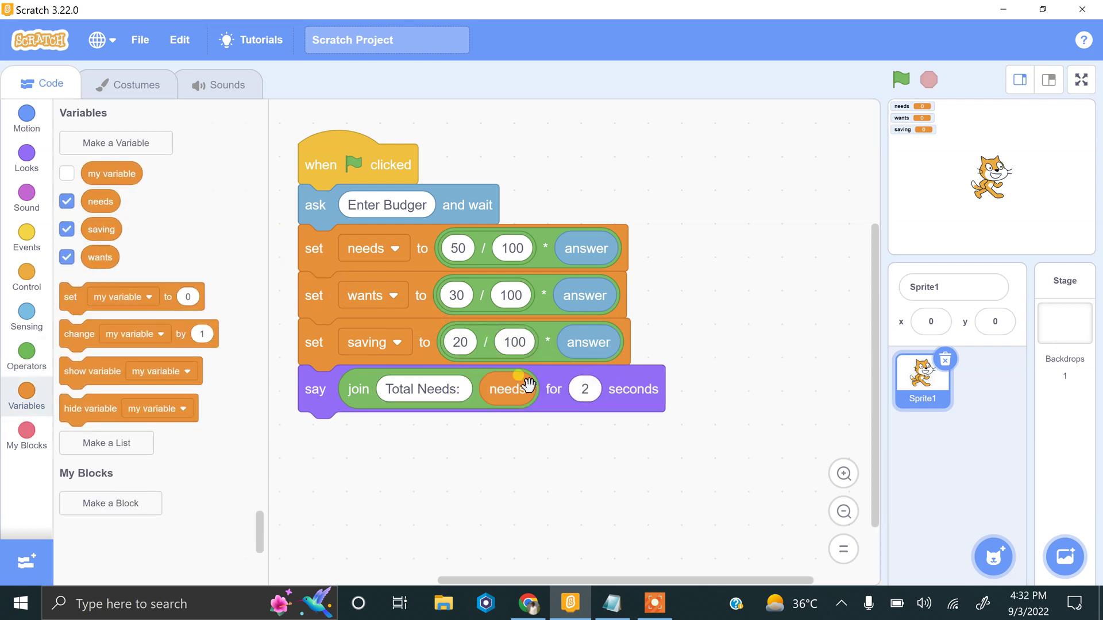
- Duplicate the 'Total Needs:' say block twice and stack the copies below it
right_click(312, 418)
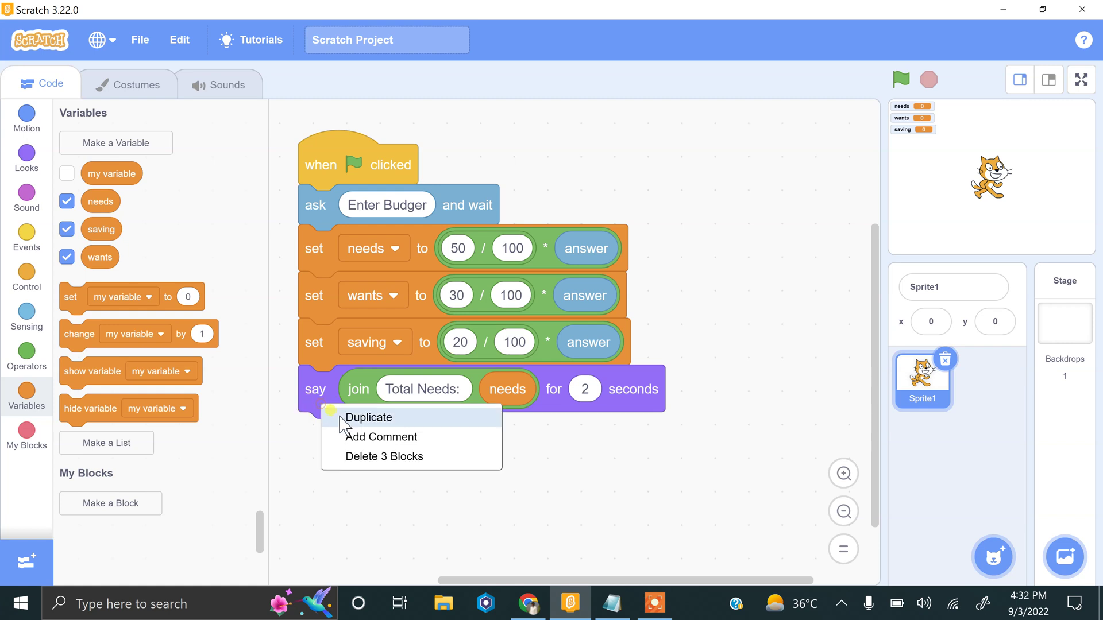
click(345, 419)
click(320, 431)
right_click(315, 427)
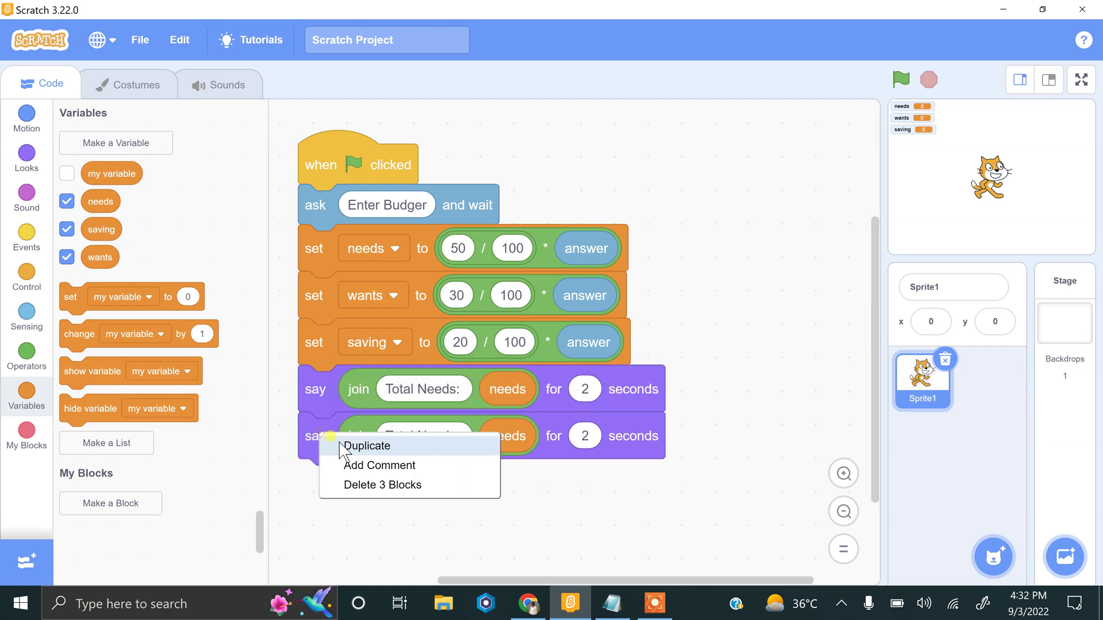
click(349, 446)
click(317, 484)
- Change the second copy to say 'Total Wants:' joined with the wants variable
click(465, 447)
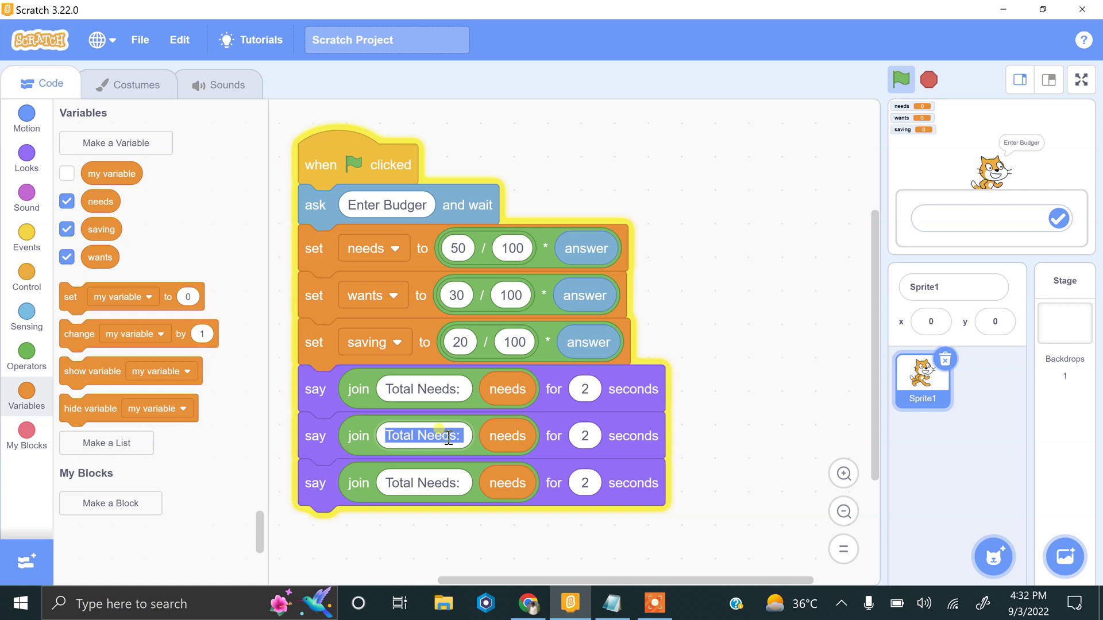
key(Right)
key(BackSpace)
key(BackSpace)
key(BackSpace)
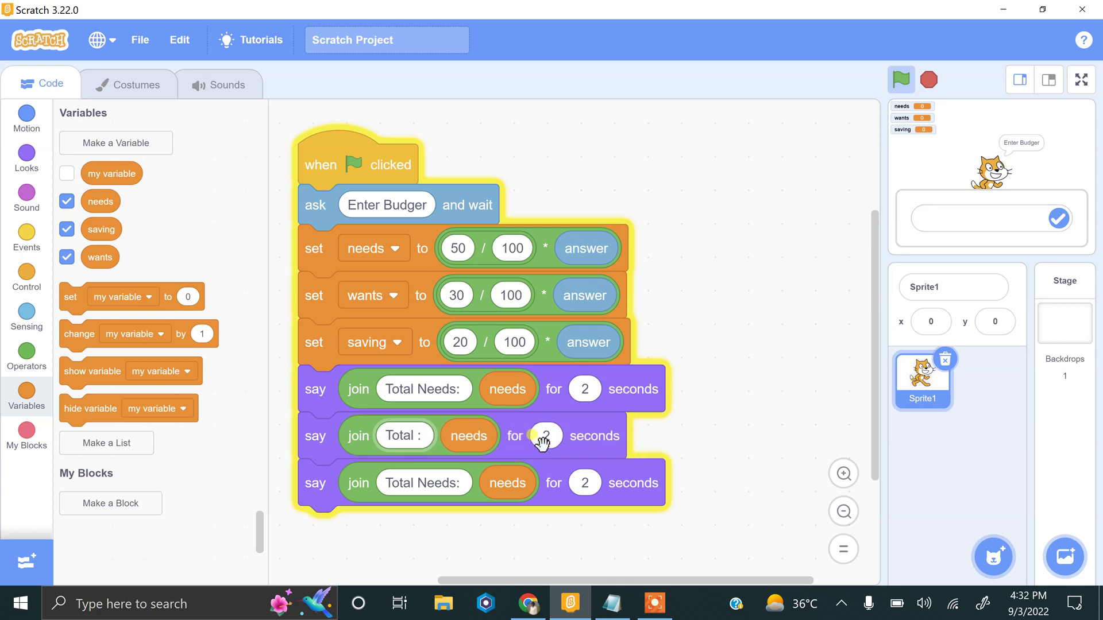
text(Wants)
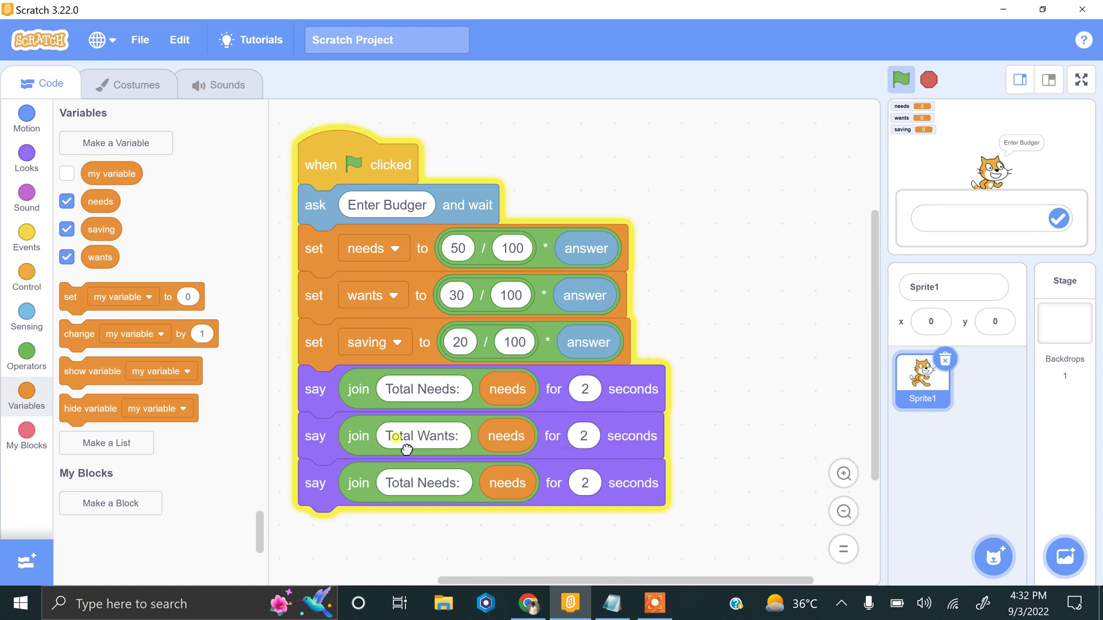
drag(532, 437, 235, 407)
drag(112, 269, 536, 440)
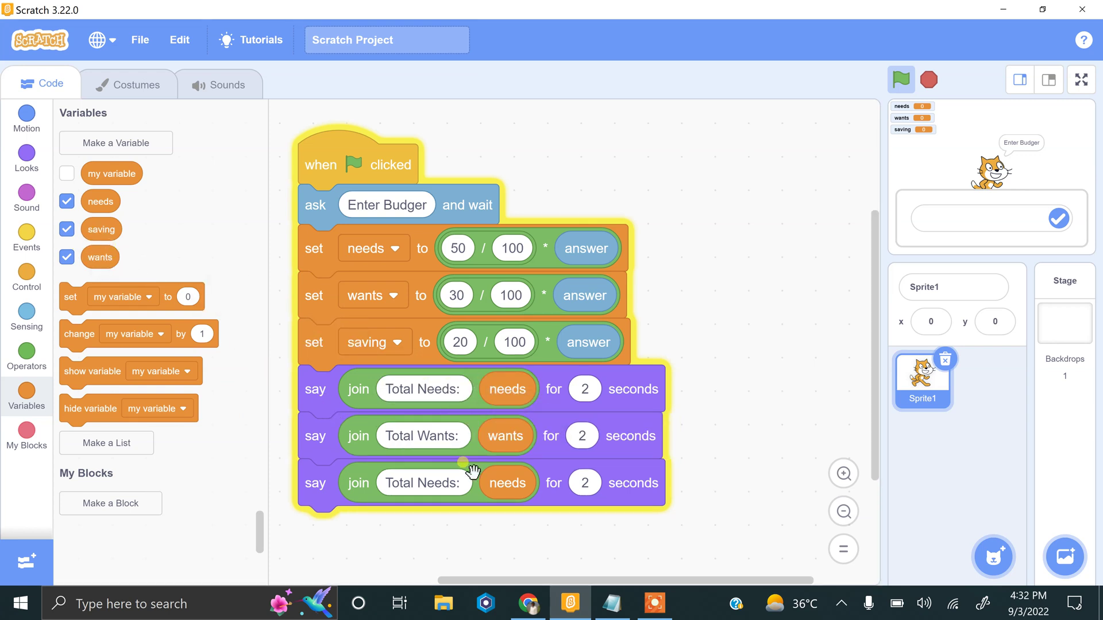
- Change the third copy to say 'Total Savings:' joined with the saving variable
drag(491, 482, 219, 388)
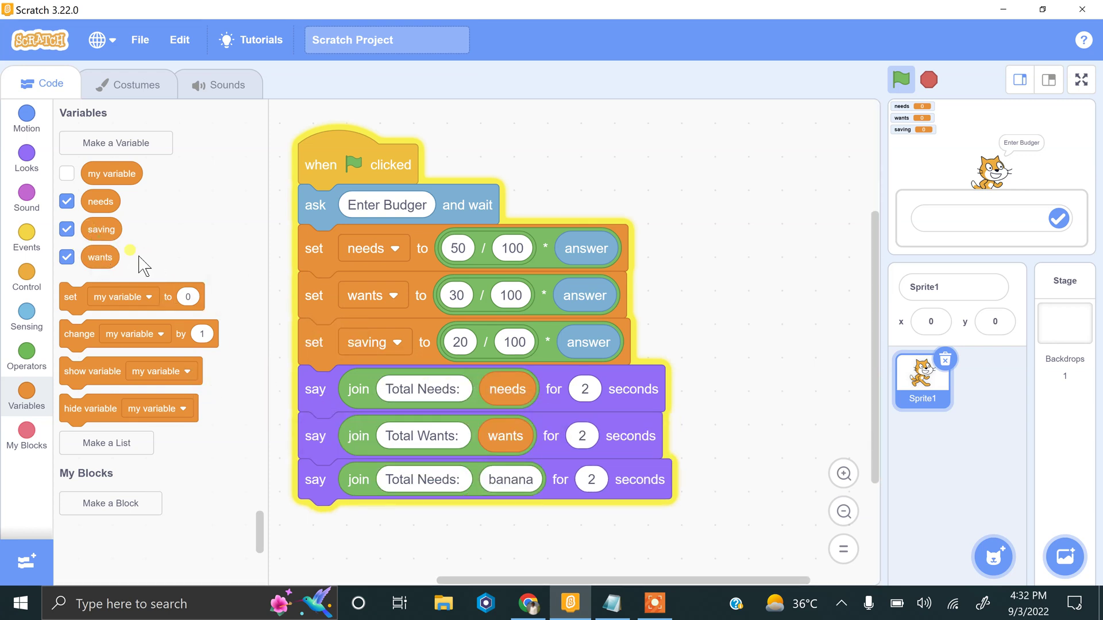
drag(101, 229, 513, 479)
click(435, 482)
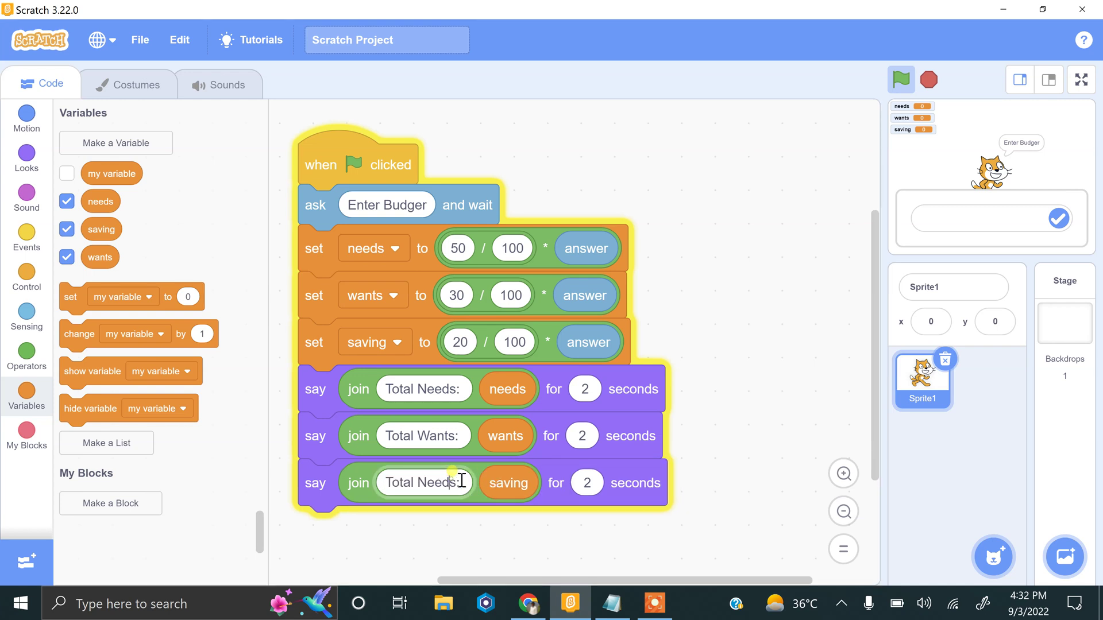
key(BackSpace)
key(BackSpace)
key(BackSpace)
key(BackSpace)
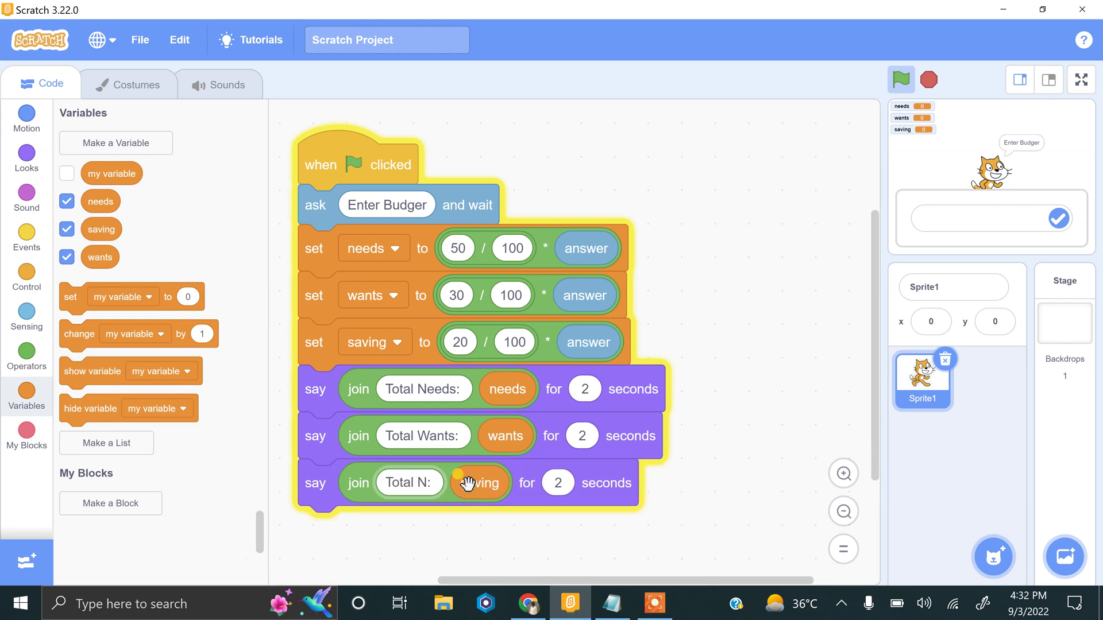
key(BackSpace)
text(Sav)
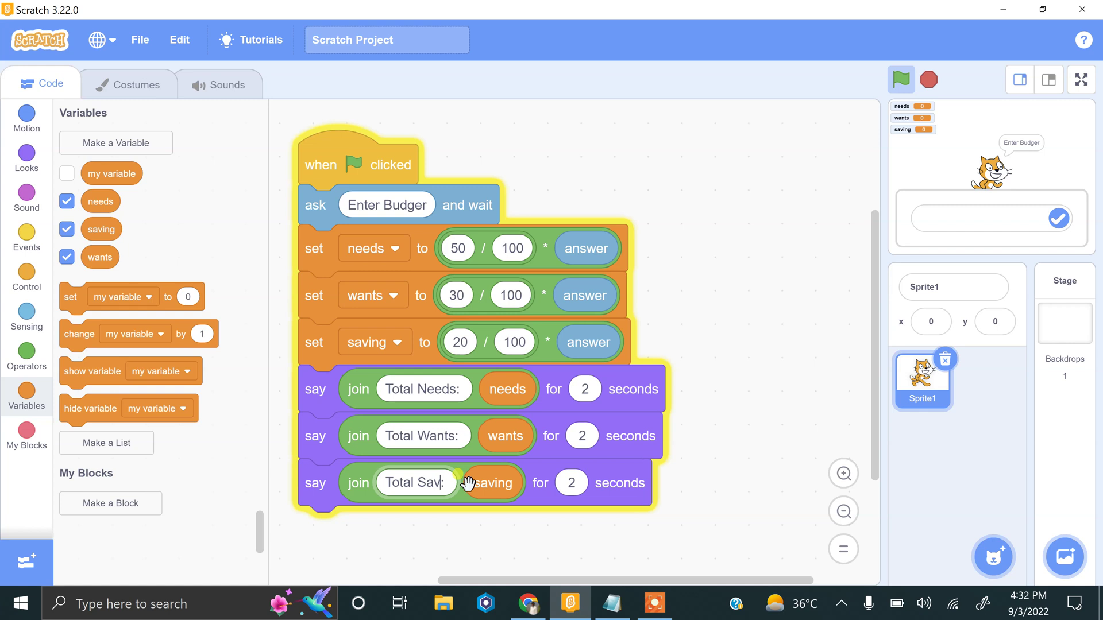
text(ongs)
key(BackSpace)
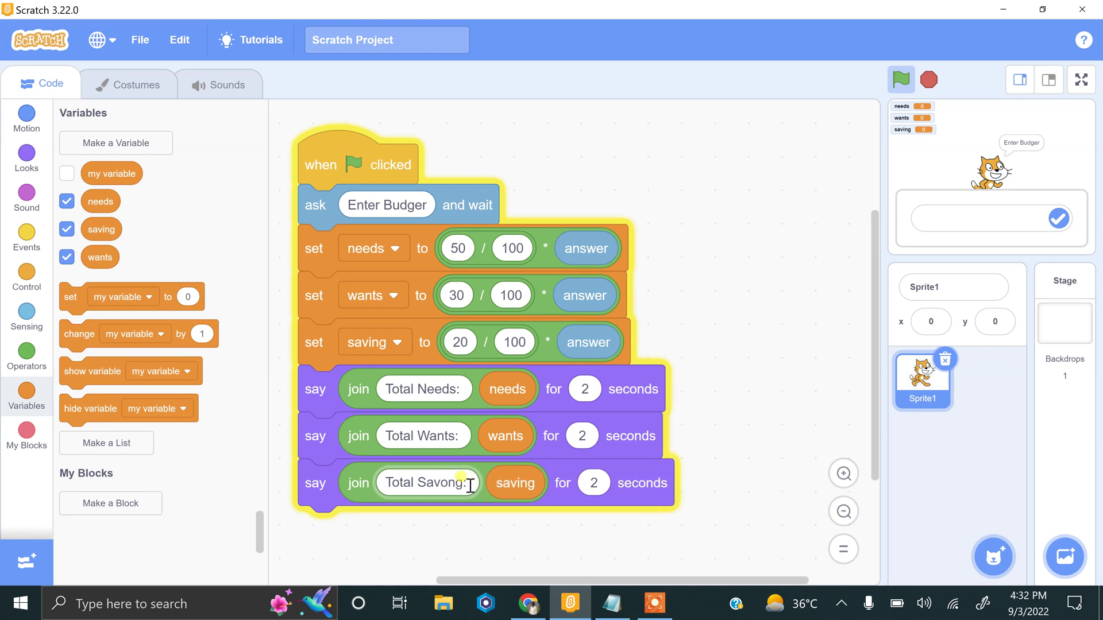
key(BackSpace)
key(BackSpace)
key(BackSpace)
key(BackSpace)
text(ings)
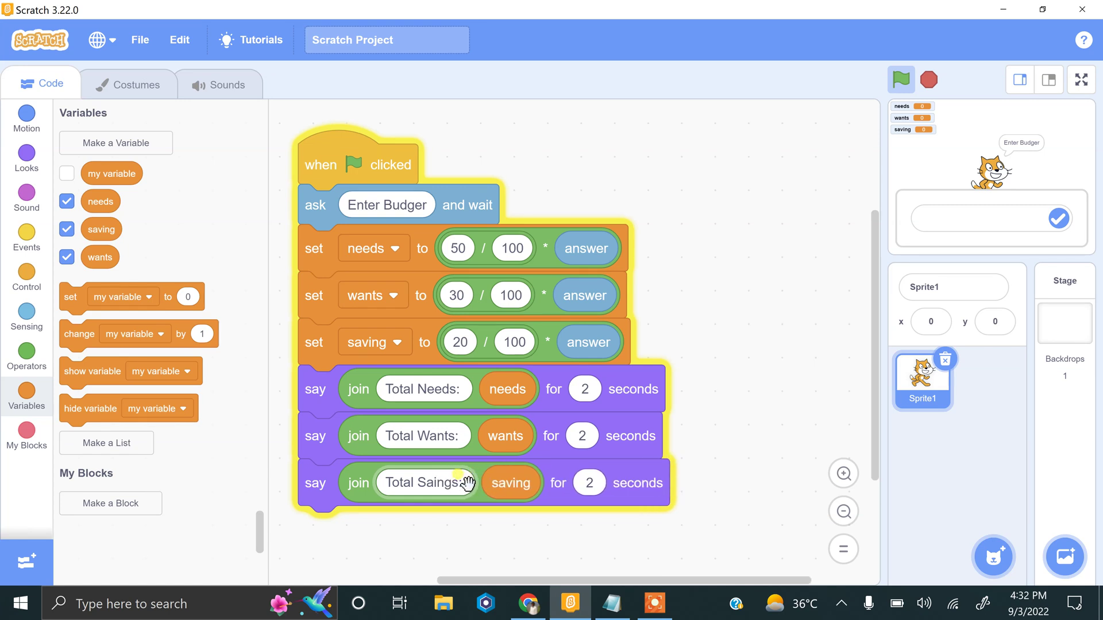
key(BackSpace)
key(BackSpace)
key(BackSpace)
text(vo)
key(BackSpace)
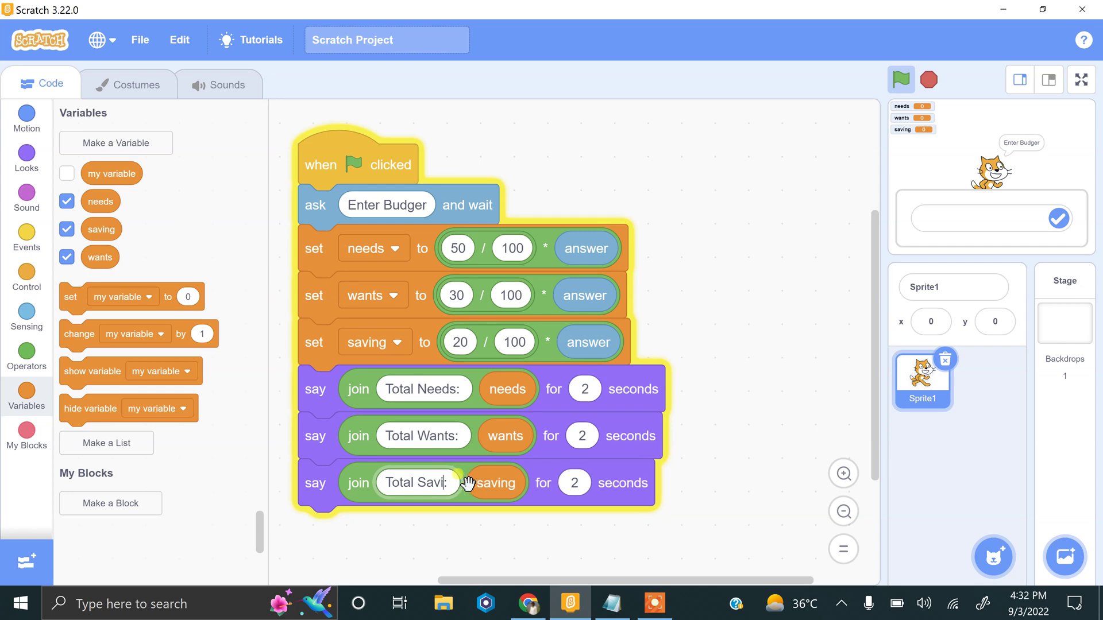
text(ings)
click(756, 299)
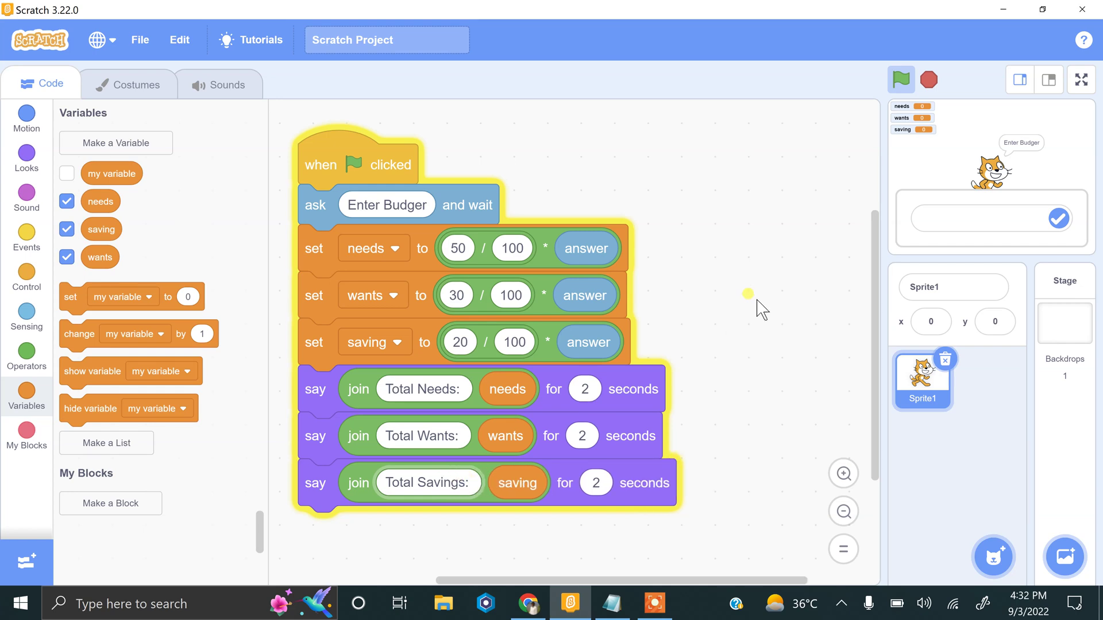
- Run the script full screen with budget 10000, giving Needs 5000, Wants 3000, Savings 2000
click(1081, 79)
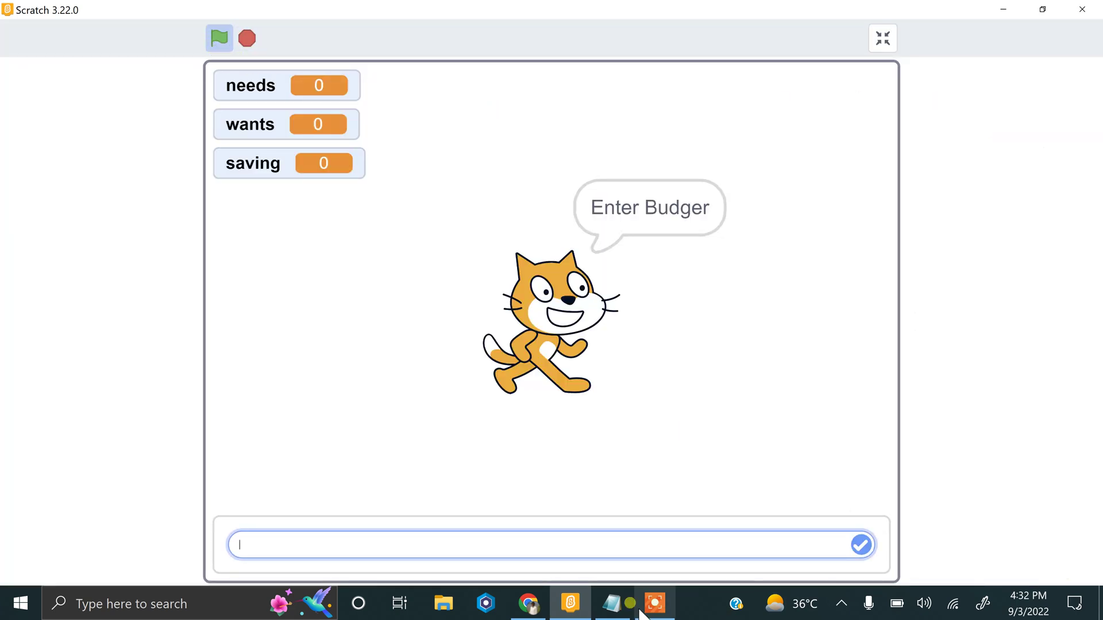
key(alt+Tab)
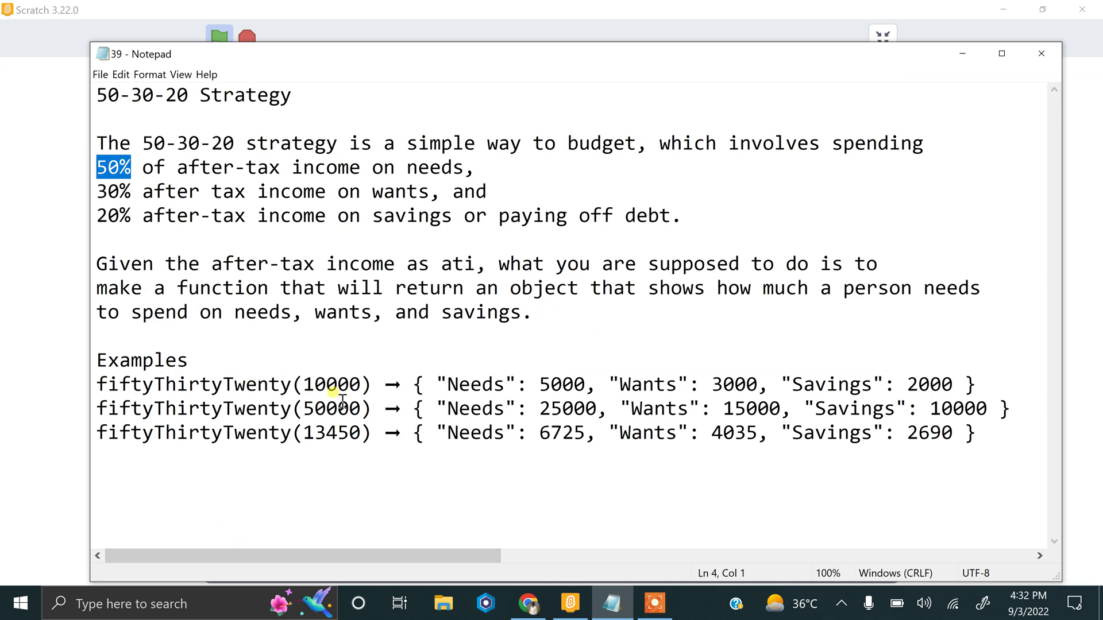
key(alt+Tab)
text(1)
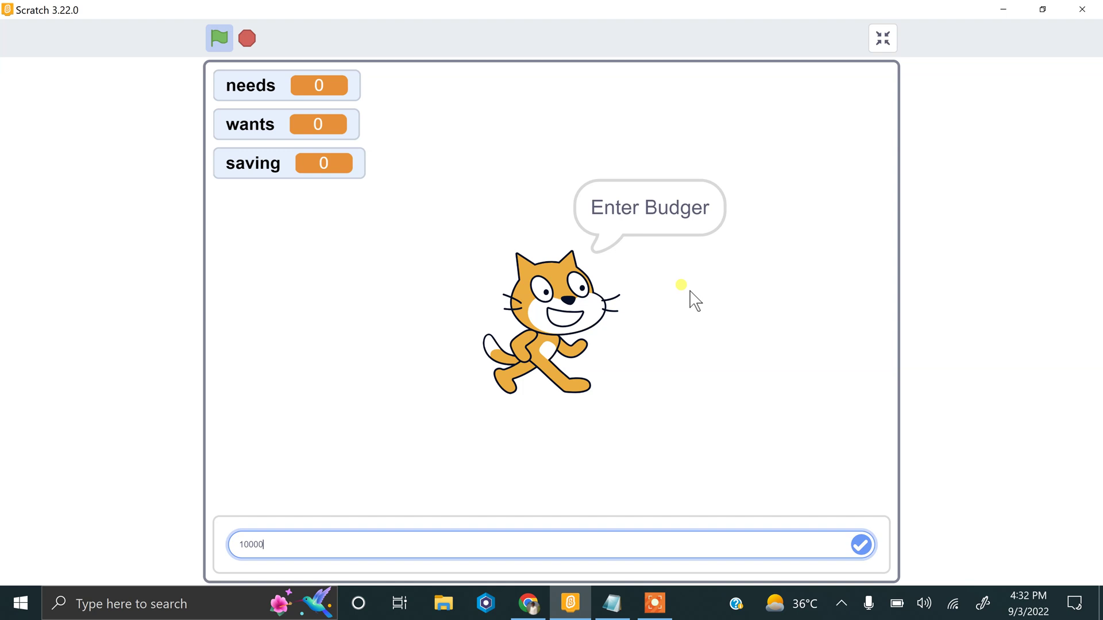
key(Return)
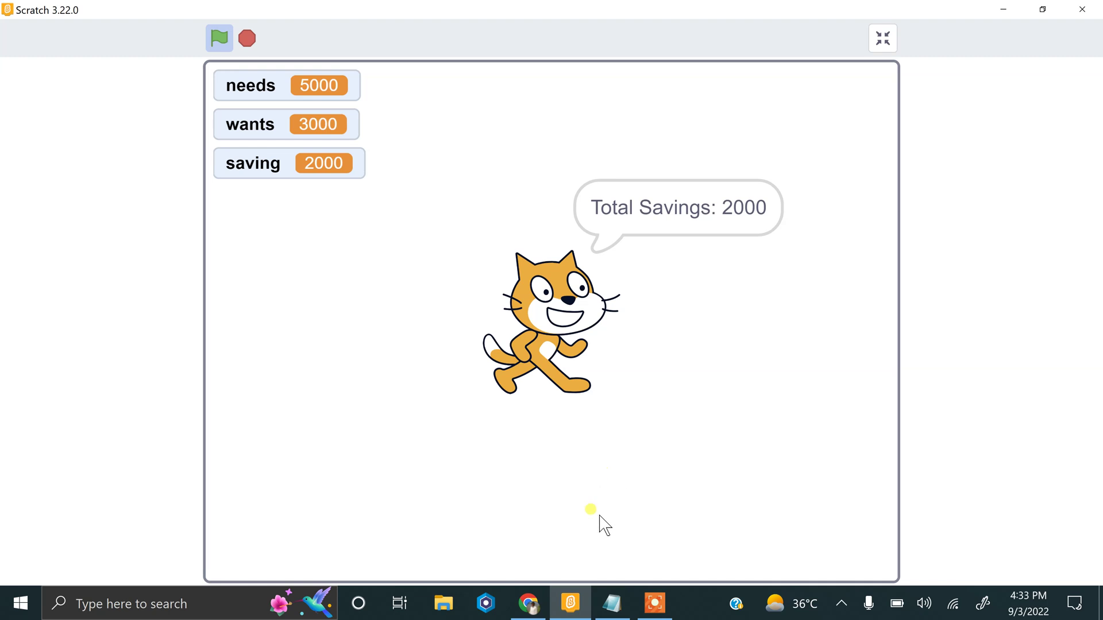
- Rerun with budget 50000, giving Needs 25000, Wants 15000, Savings 10000
click(218, 39)
key(alt+Tab)
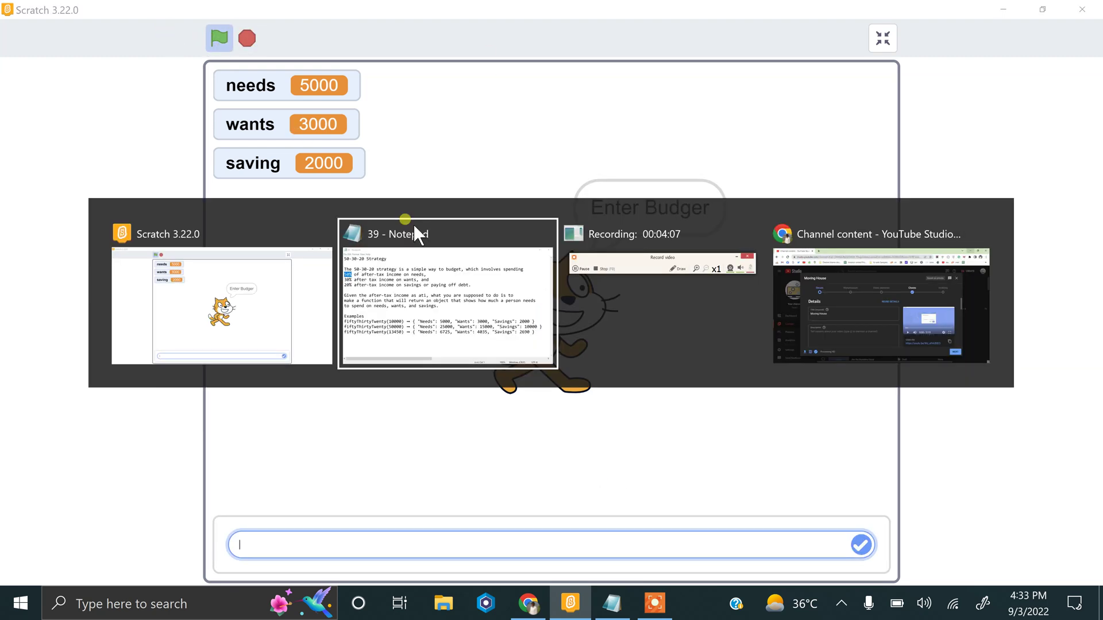
click(415, 234)
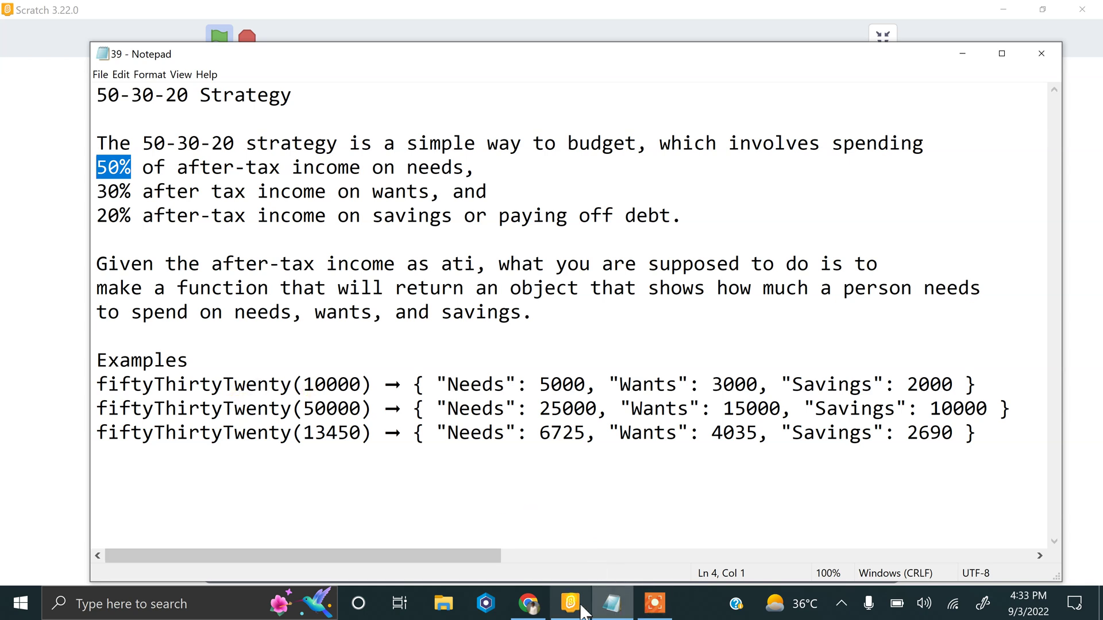
click(570, 603)
text(50000)
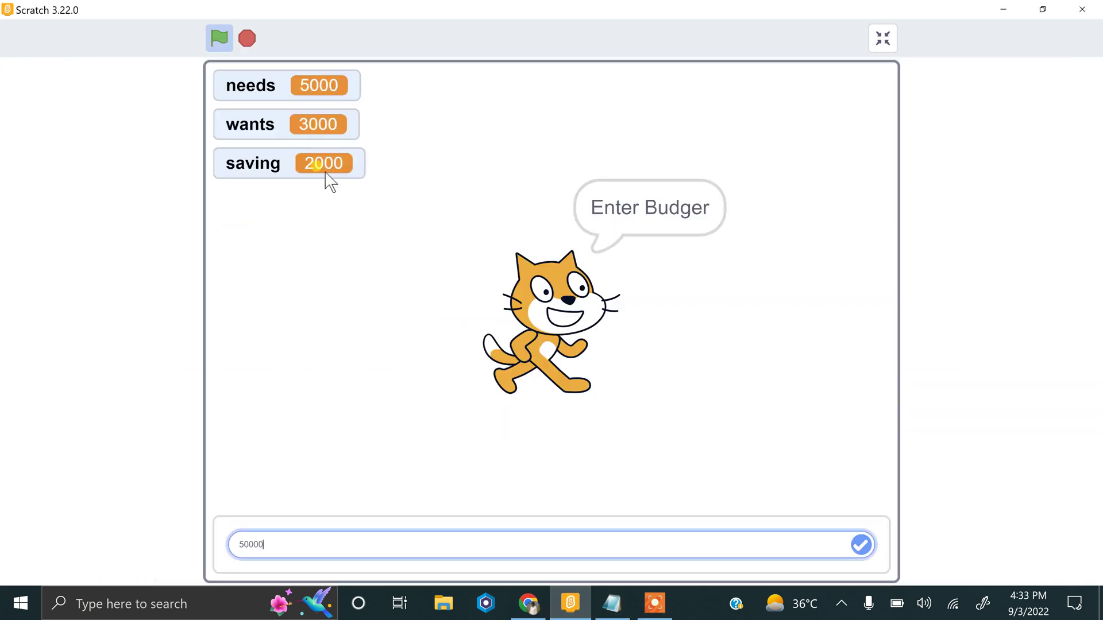
key(Return)
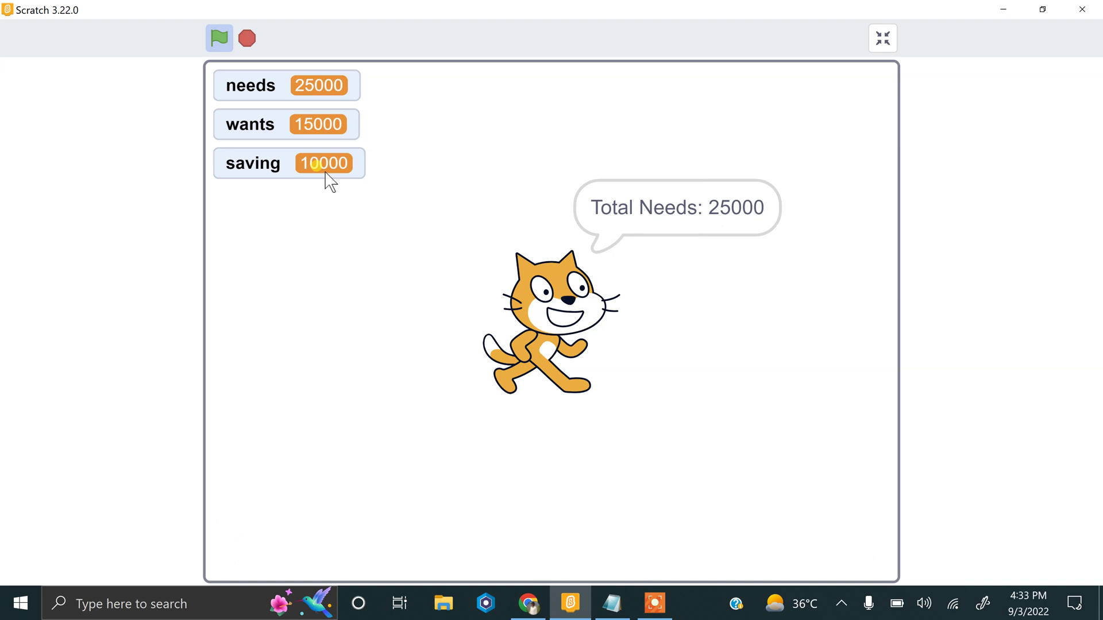